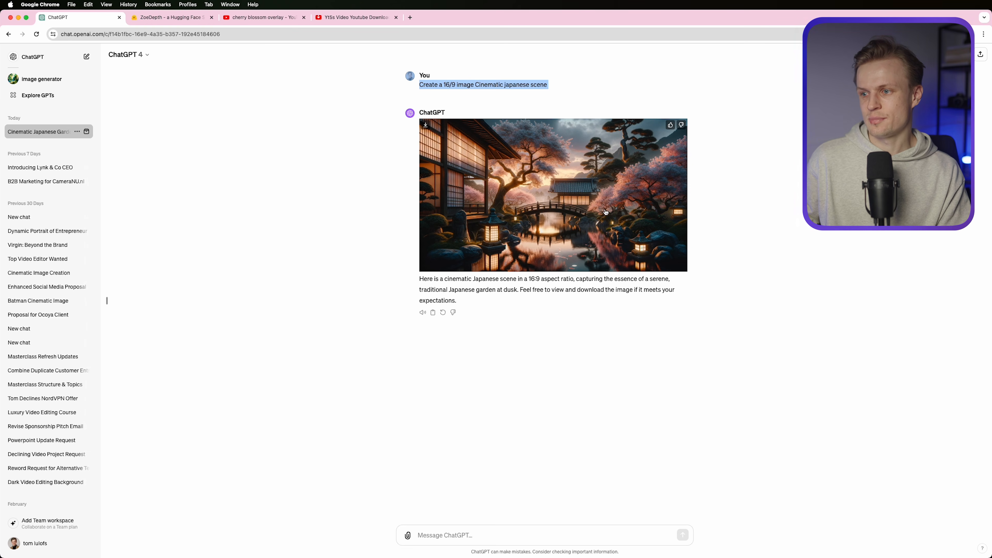
# Open the generated Japanese garden image at full size and save it to the computer
pyautogui.click(587, 195)
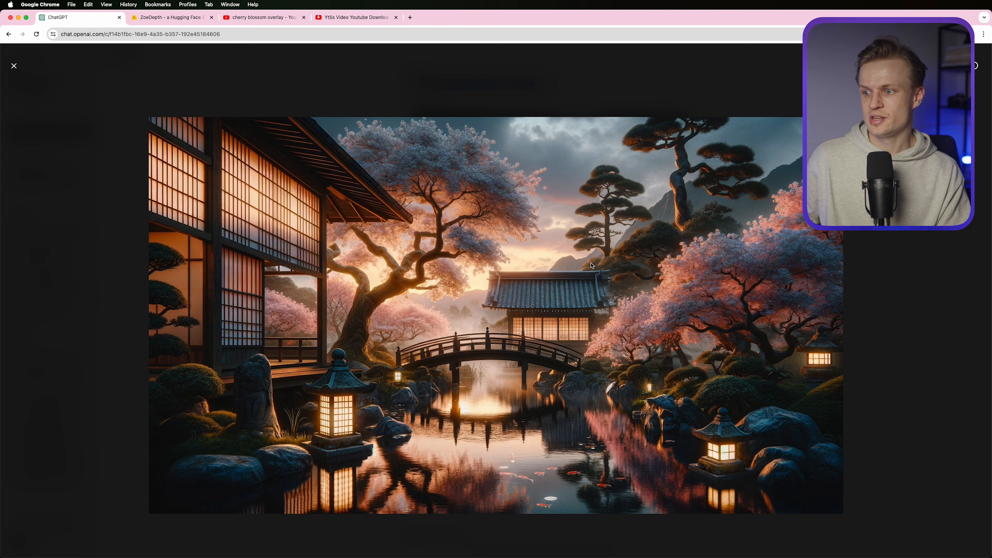
pyautogui.rightClick(513, 279)
pyautogui.click(541, 292)
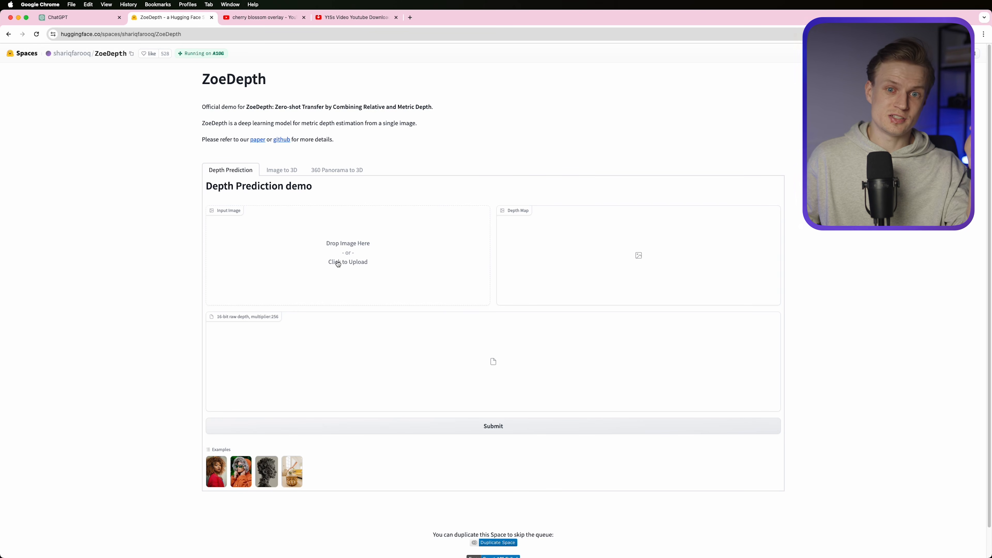
# Generate a 3D mesh from the saved garden image with ZoeDepth's Image to 3D, keeping occlusion edges
pyautogui.click(357, 261)
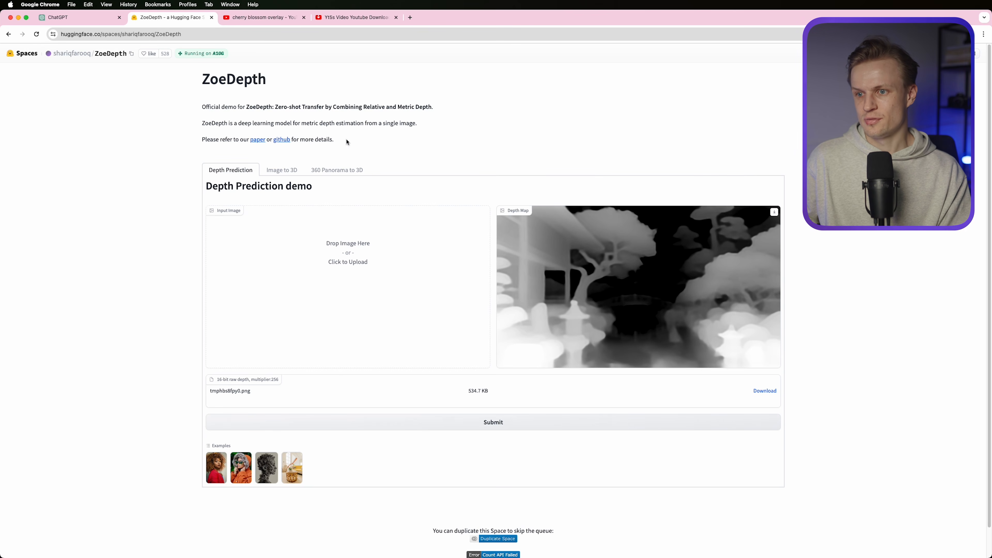
pyautogui.click(288, 170)
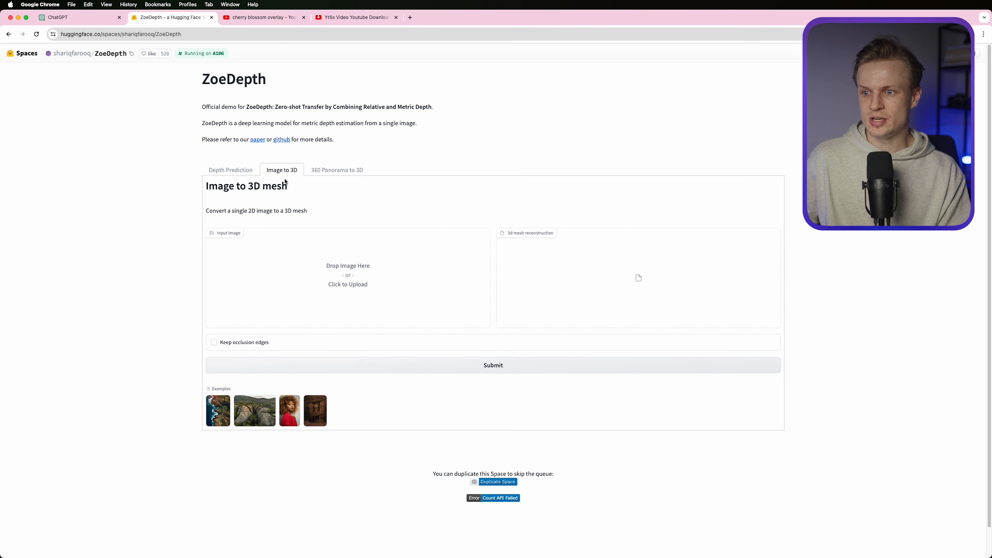
pyautogui.click(354, 273)
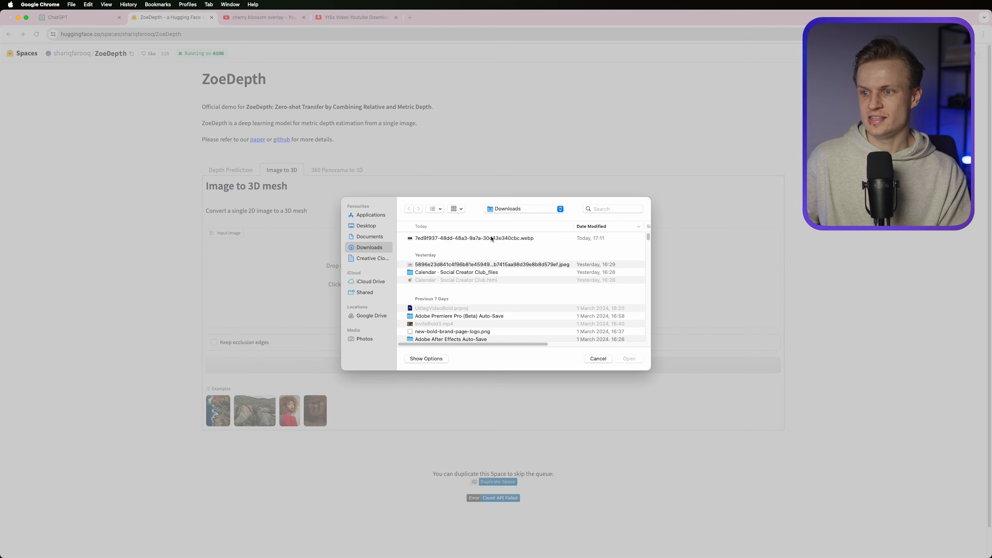
pyautogui.doubleClick(492, 239)
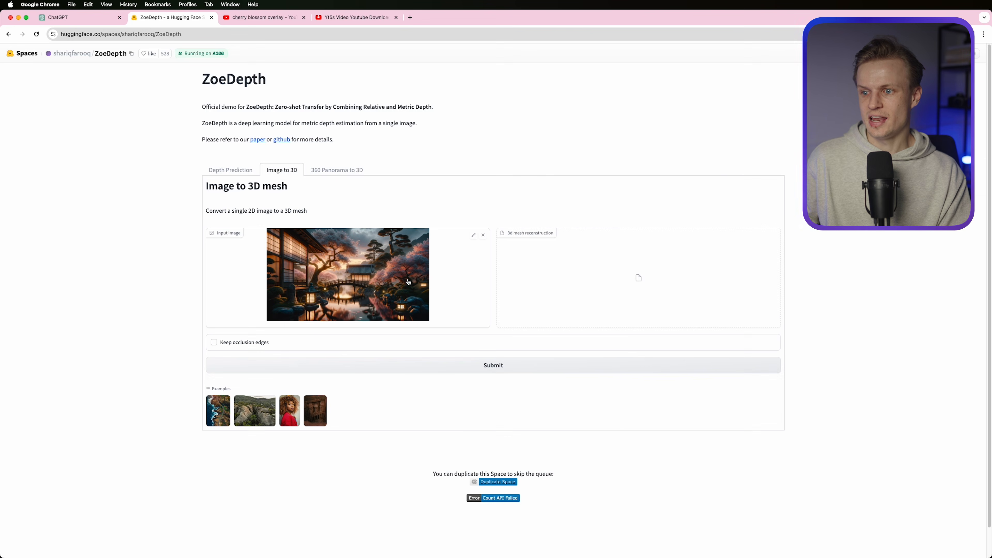
pyautogui.click(215, 343)
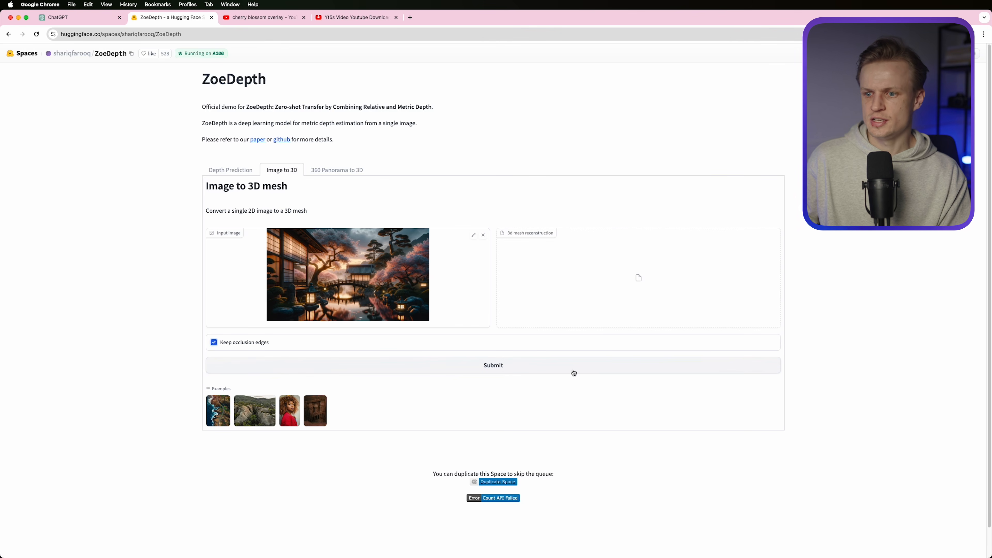
pyautogui.click(503, 368)
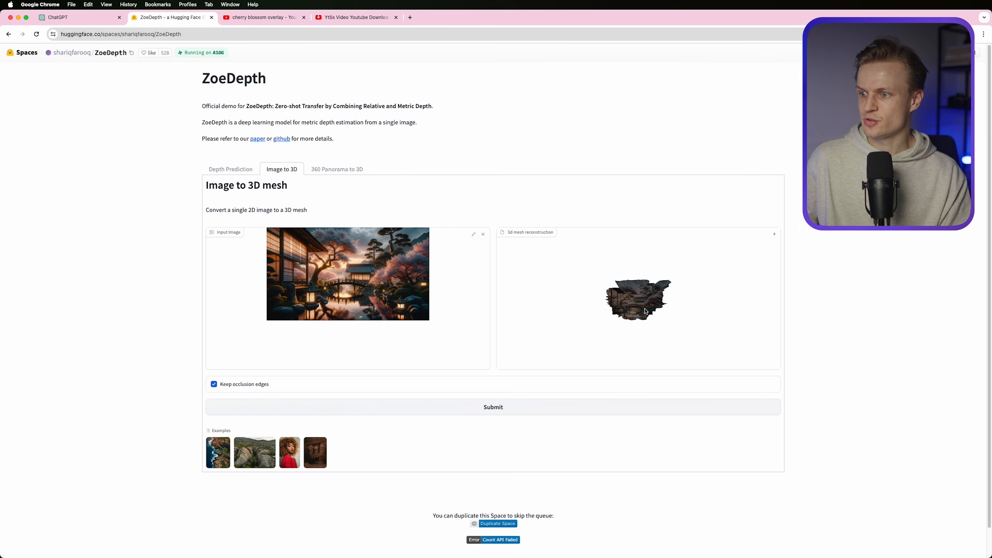
# Examine the reconstructed 3D mesh of the garden from several angles and distances
pyautogui.scroll(5, 635, 308)
pyautogui.moveTo(636, 307)
pyautogui.mouseDown()
pyautogui.moveTo(652, 298)
pyautogui.moveTo(628, 320)
pyautogui.mouseUp()
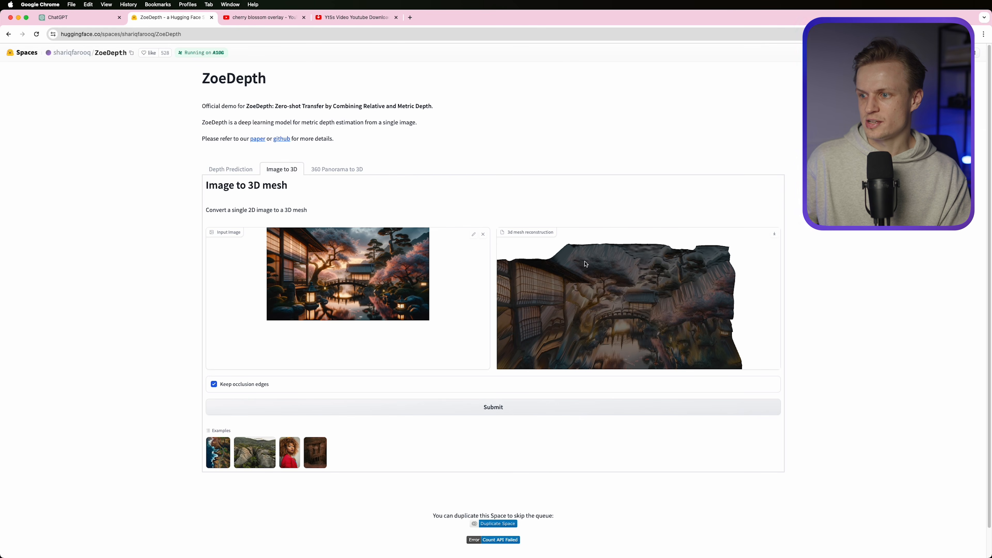
pyautogui.moveTo(593, 266); pyautogui.dragTo(615, 279)
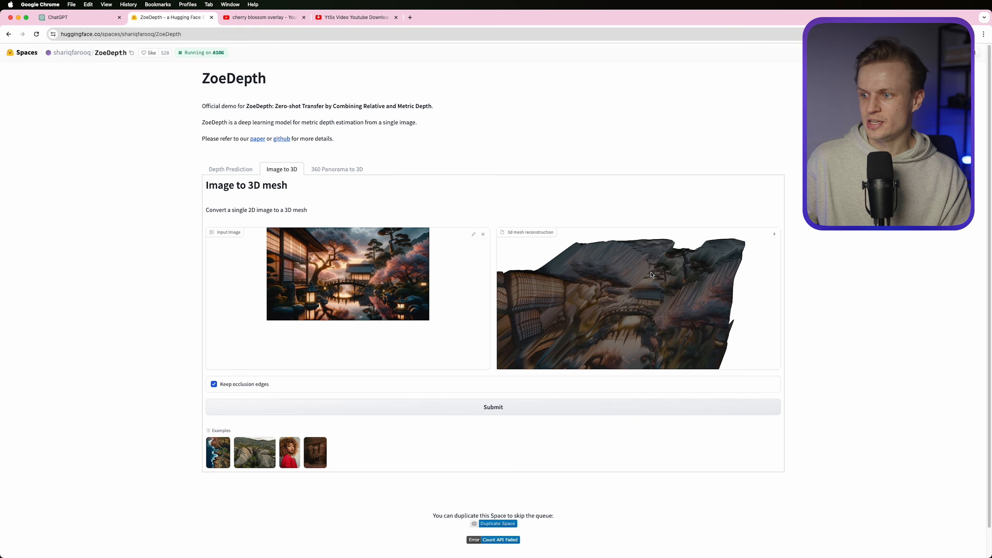
pyautogui.scroll(10, 648, 302)
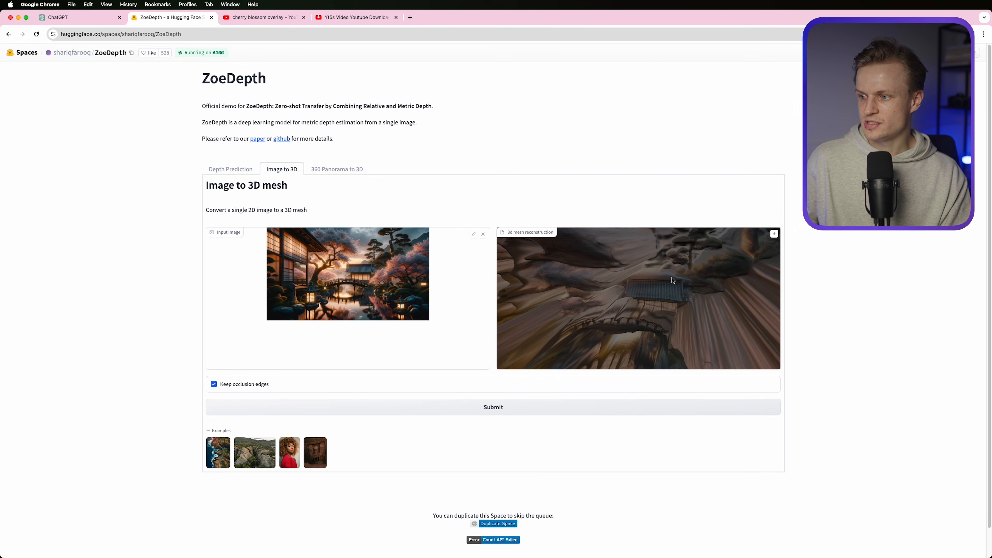
pyautogui.moveTo(647, 281); pyautogui.dragTo(649, 303)
pyautogui.scroll(-10, 644, 306)
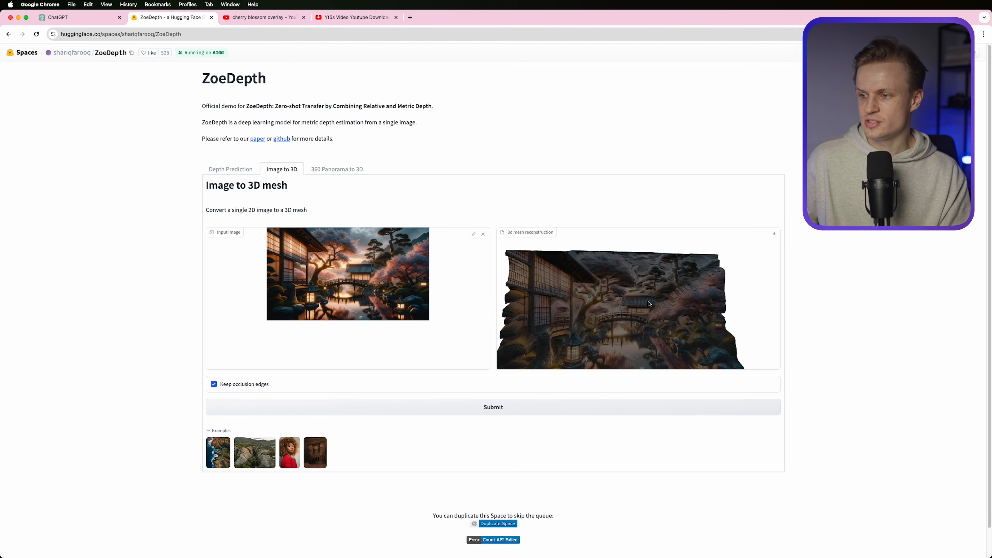
pyautogui.scroll(2, 648, 303)
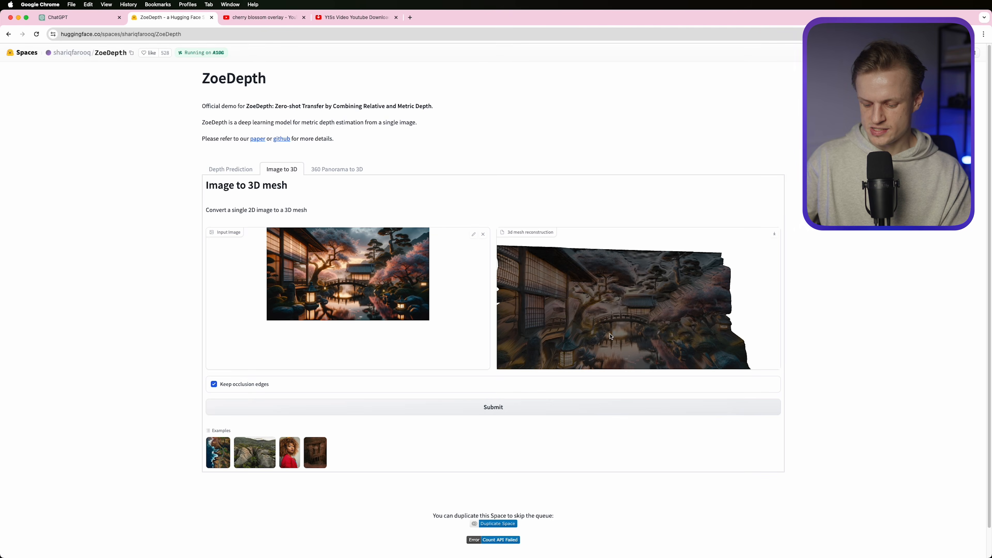
# Switch to After Effects
pyautogui.press('super+space')
pyautogui.write('aft')
pyautogui.press('Return')
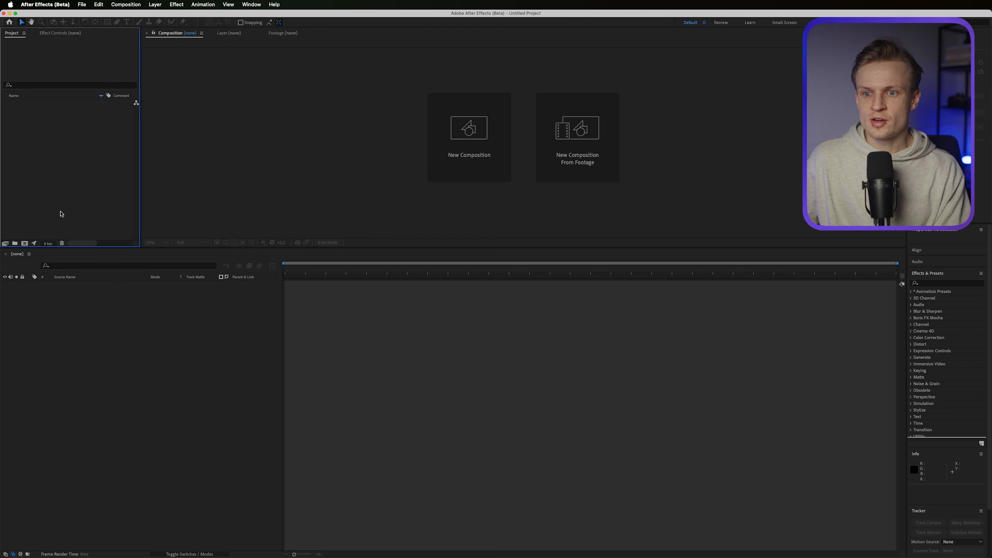
# Create a new composition with the UHD (4K) 3840x2160, 25 fps preset and the Classic 3D renderer
pyautogui.click(24, 243)
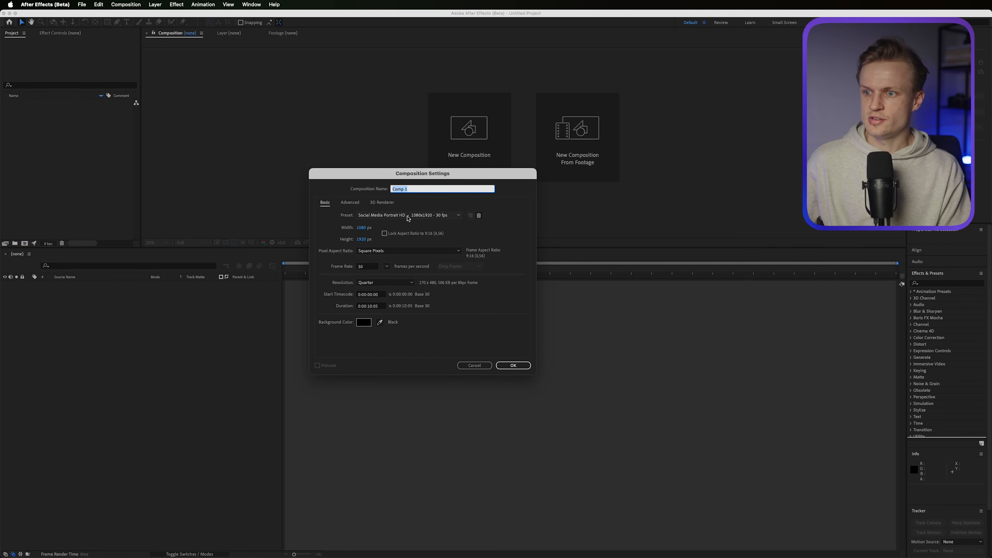
pyautogui.moveTo(420, 172); pyautogui.dragTo(499, 175)
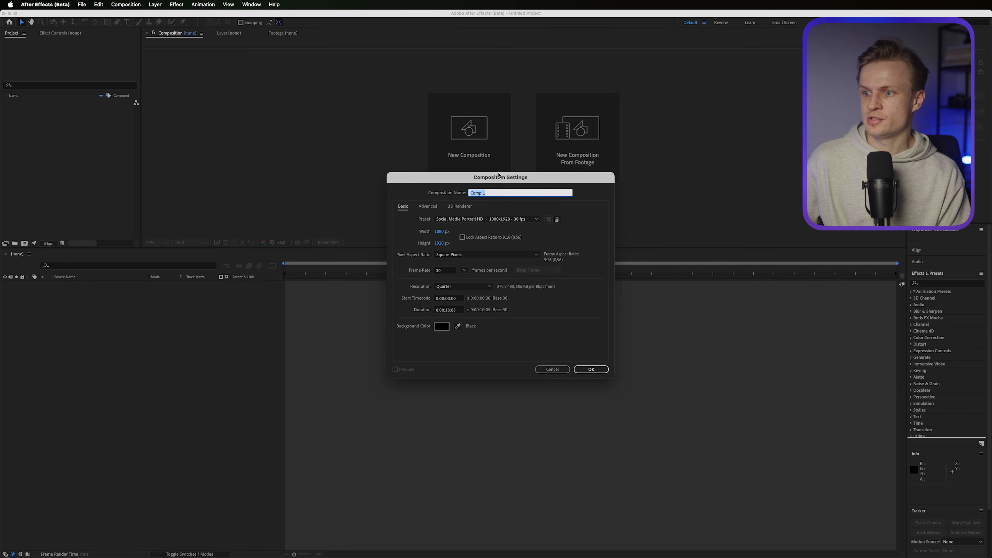
pyautogui.click(531, 219)
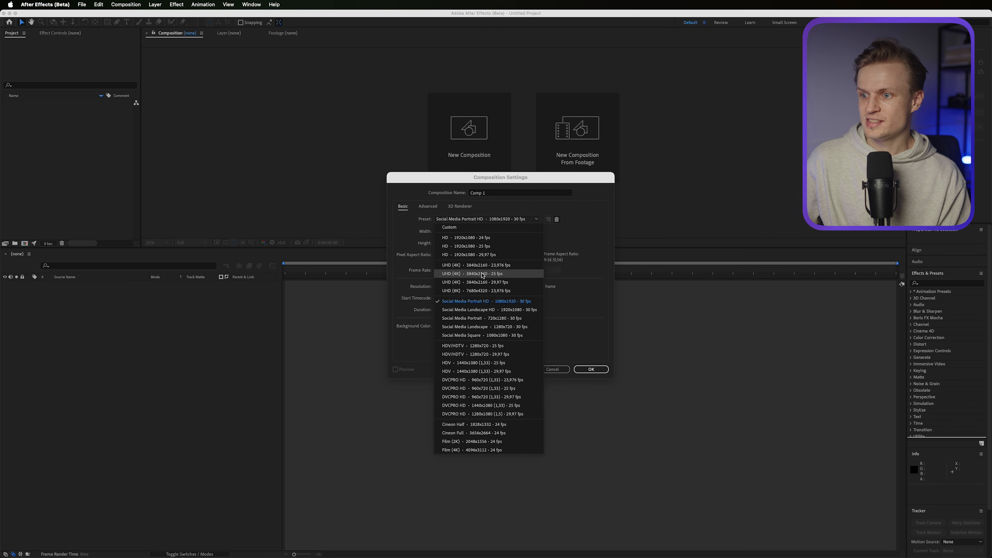
pyautogui.click(499, 274)
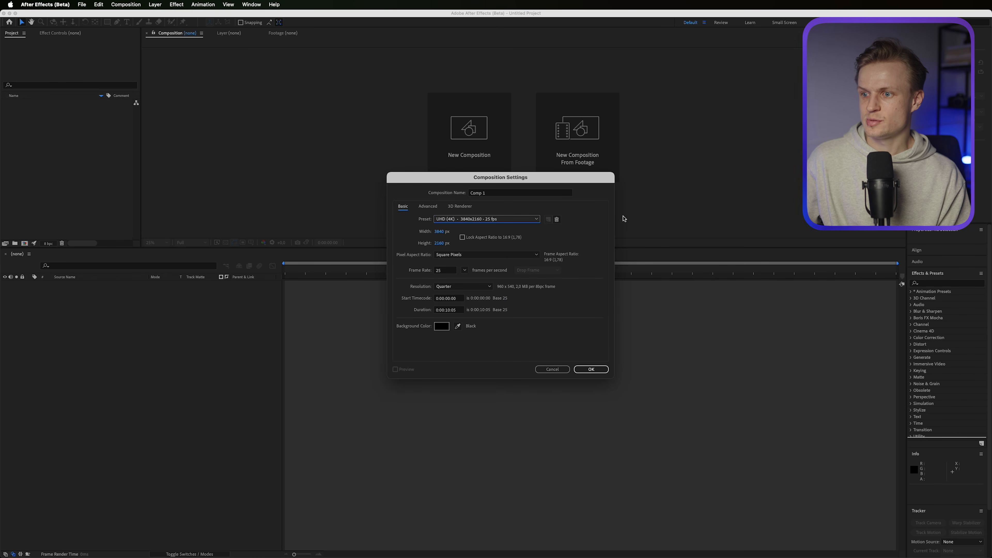
pyautogui.click(480, 207)
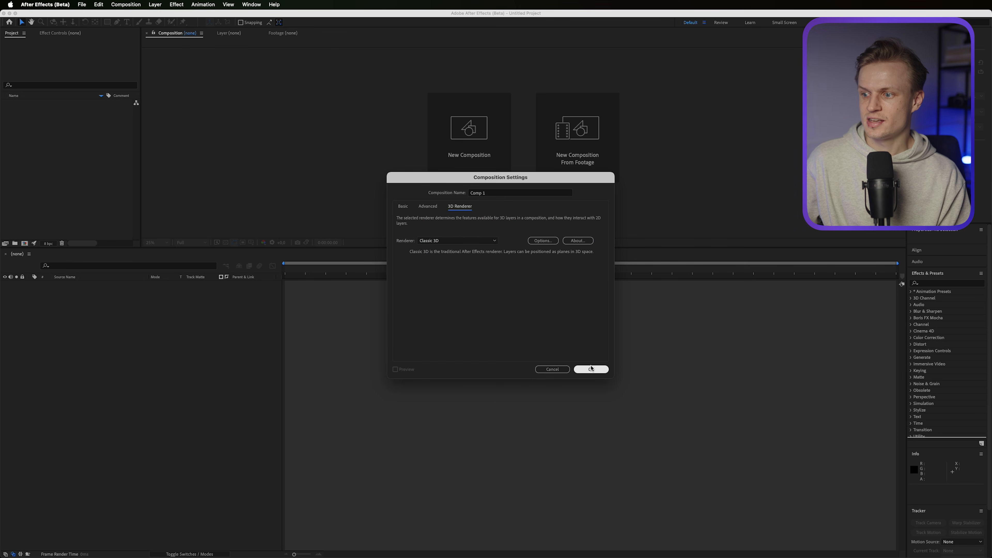
pyautogui.click(592, 369)
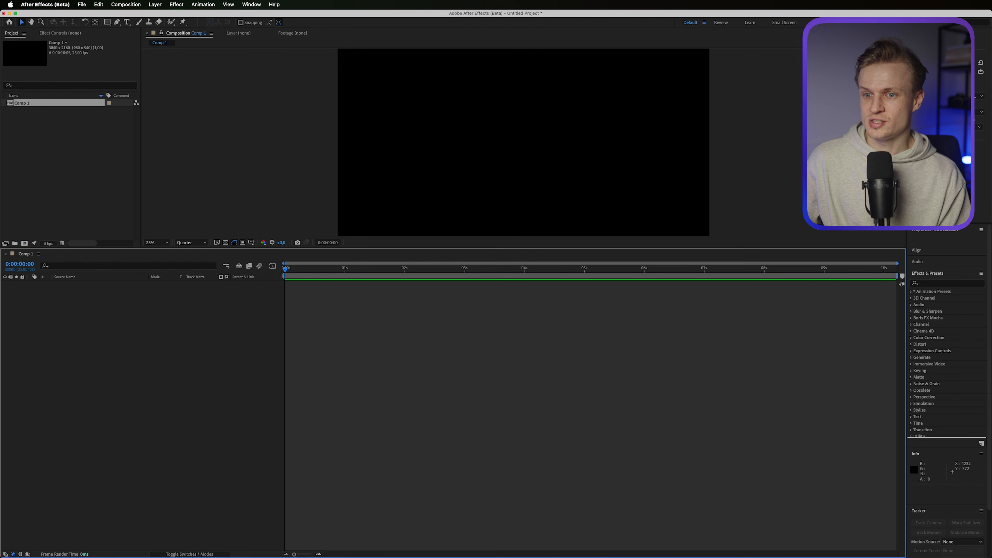
# Import the .glb mesh into the project and add it to Comp 1 as a layer with the default model settings
pyautogui.moveTo(0, 195); pyautogui.dragTo(82, 149)
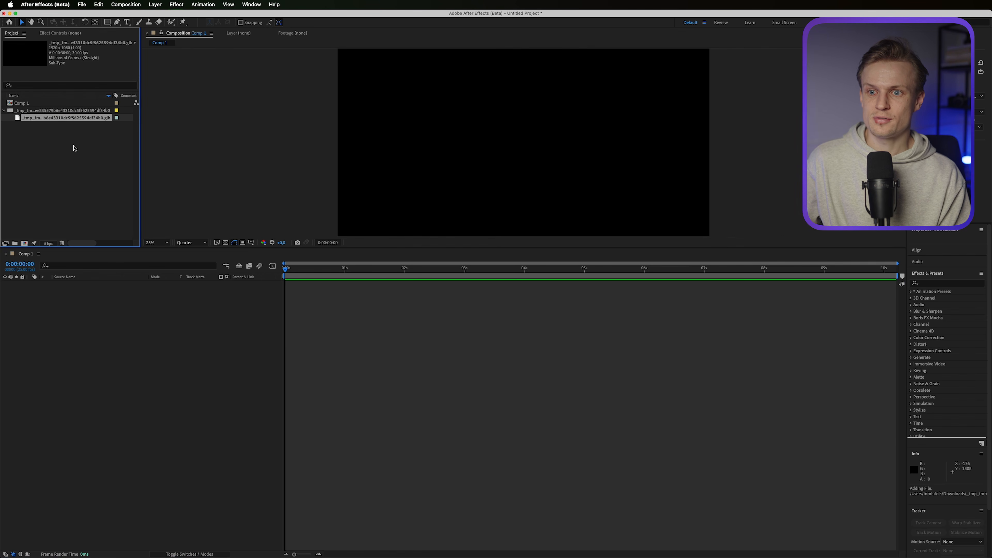
pyautogui.moveTo(54, 118); pyautogui.dragTo(230, 361)
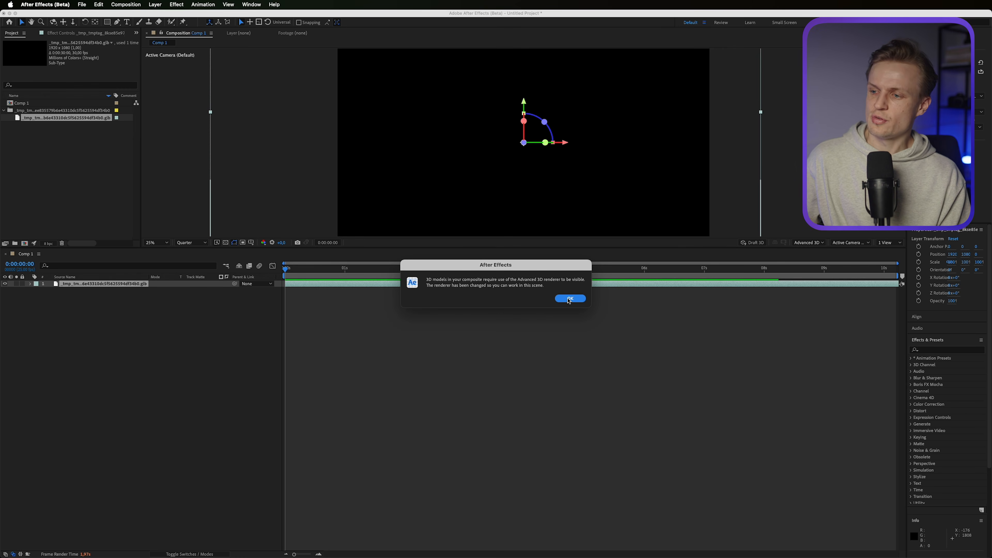
pyautogui.click(569, 298)
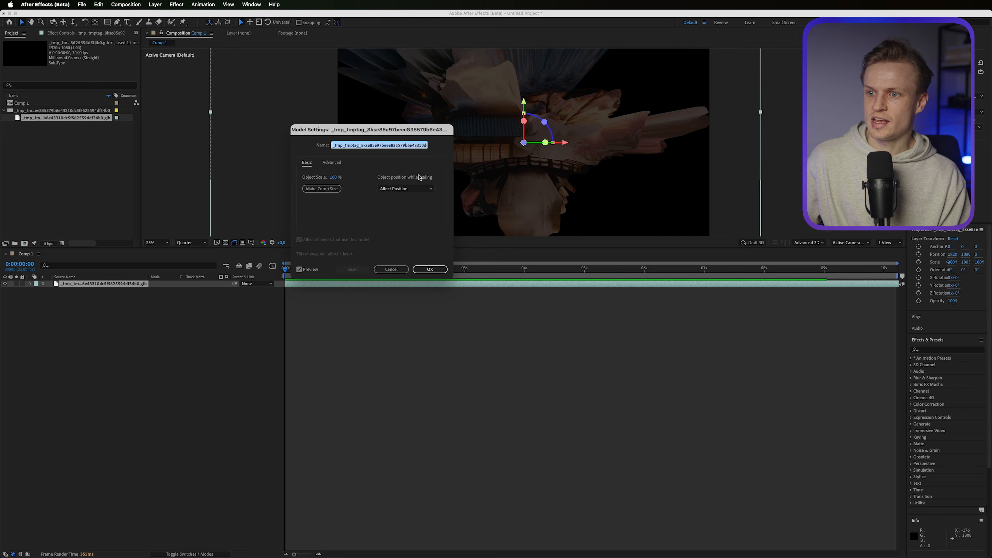
pyautogui.click(336, 163)
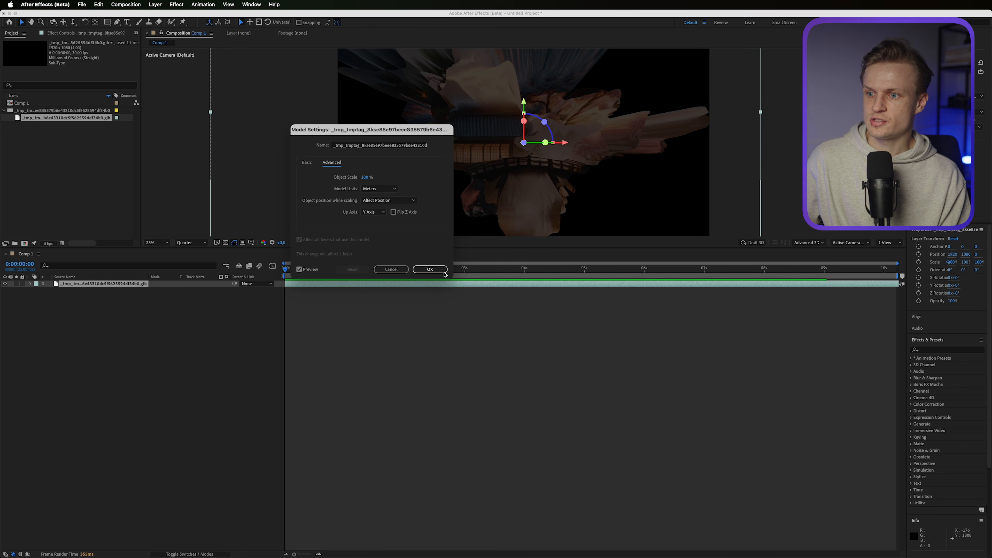
pyautogui.click(430, 269)
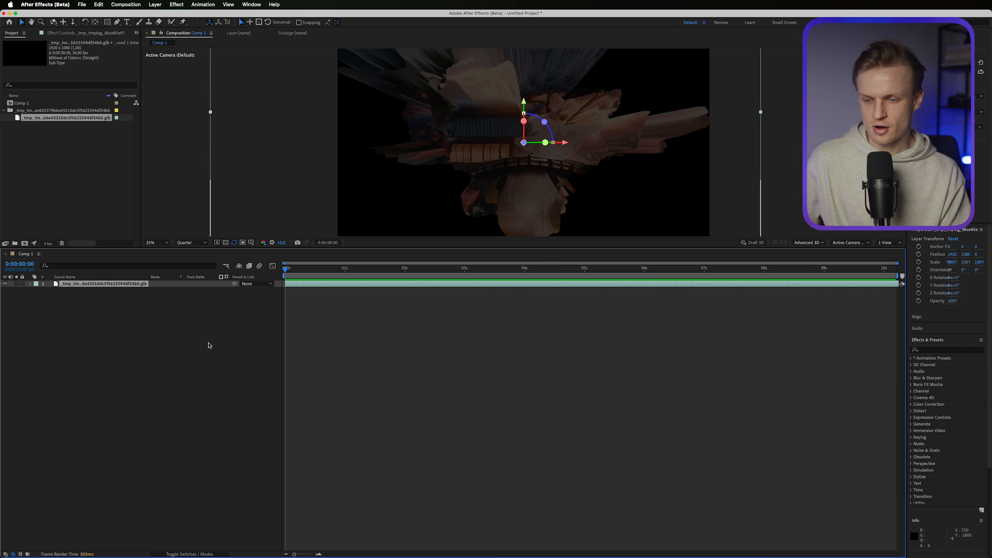
# Set the 3D model layer's Y Rotation to 180° and deselect the layer
pyautogui.press('r')
pyautogui.moveTo(164, 302); pyautogui.dragTo(228, 298)
pyautogui.click(168, 305)
pyautogui.write('180')
pyautogui.press('Return')
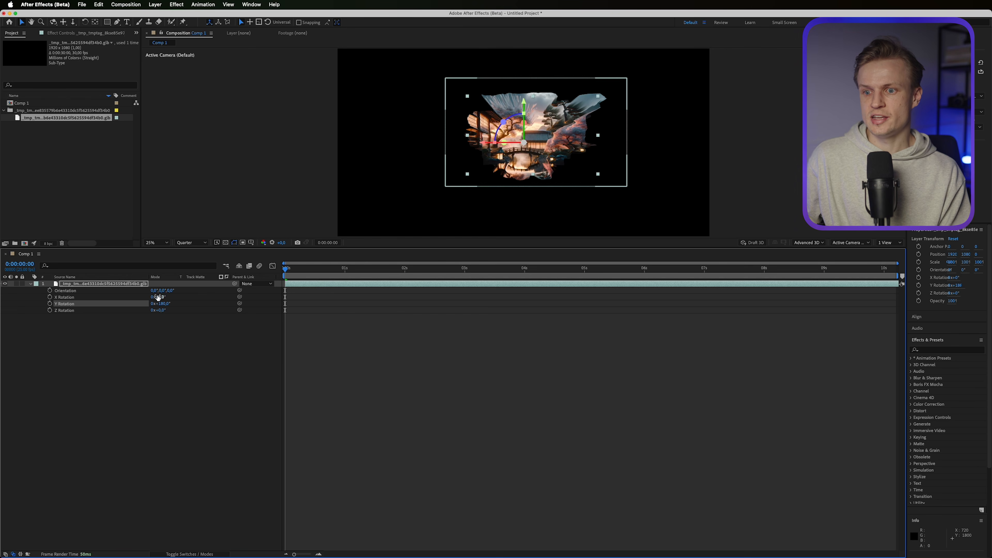
pyautogui.click(162, 371)
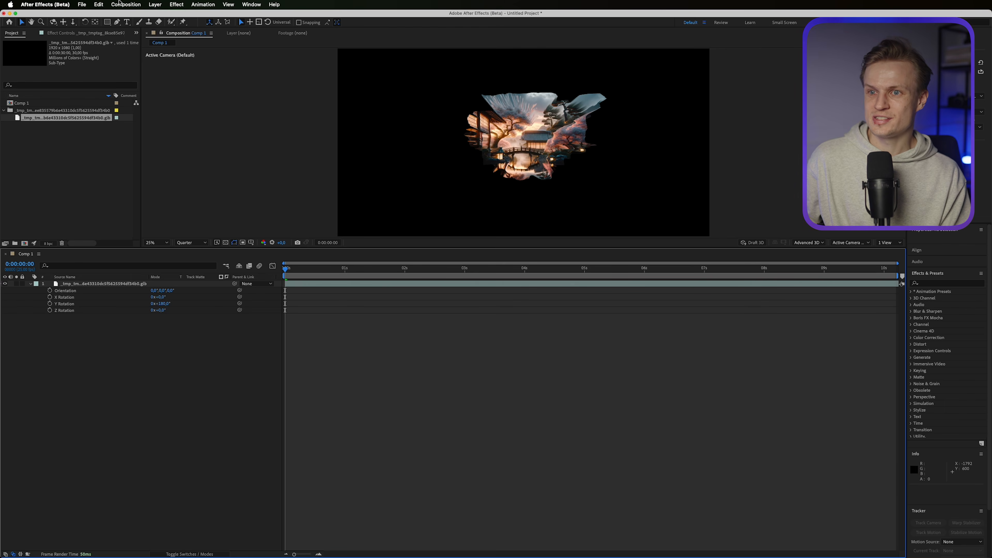
# Try adding a one-node camera with the 80mm preset to the composition
pyautogui.click(155, 5)
pyautogui.moveTo(168, 16)
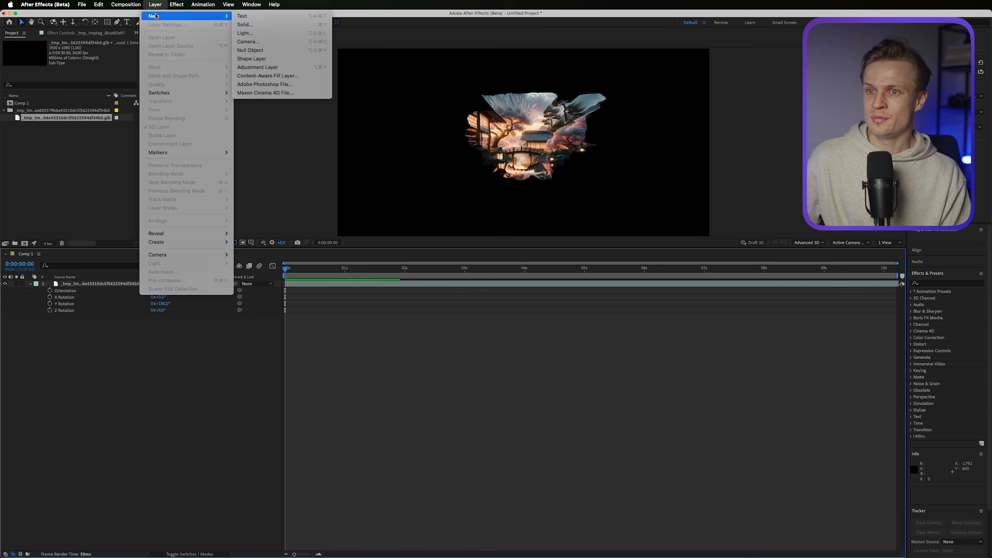
pyautogui.click(282, 41)
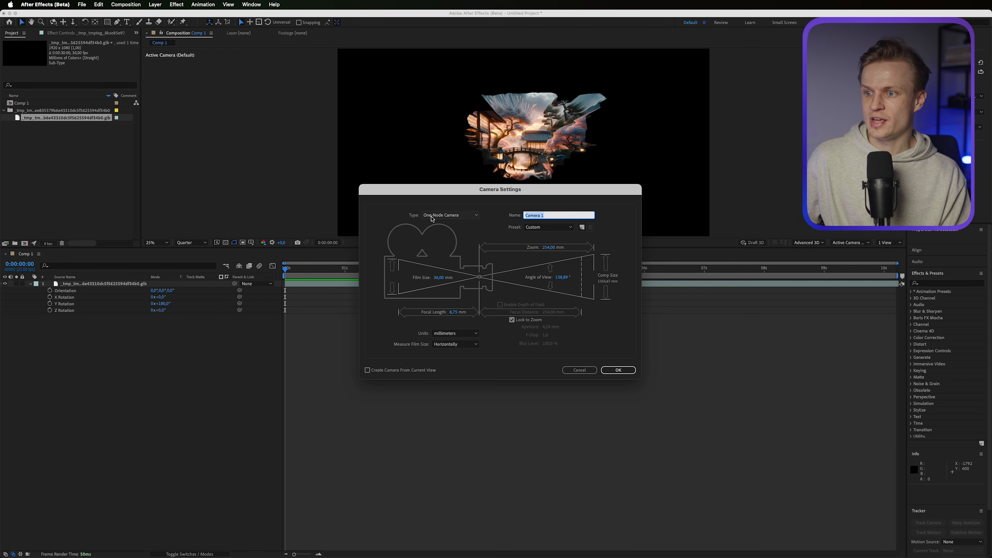
pyautogui.click(471, 215)
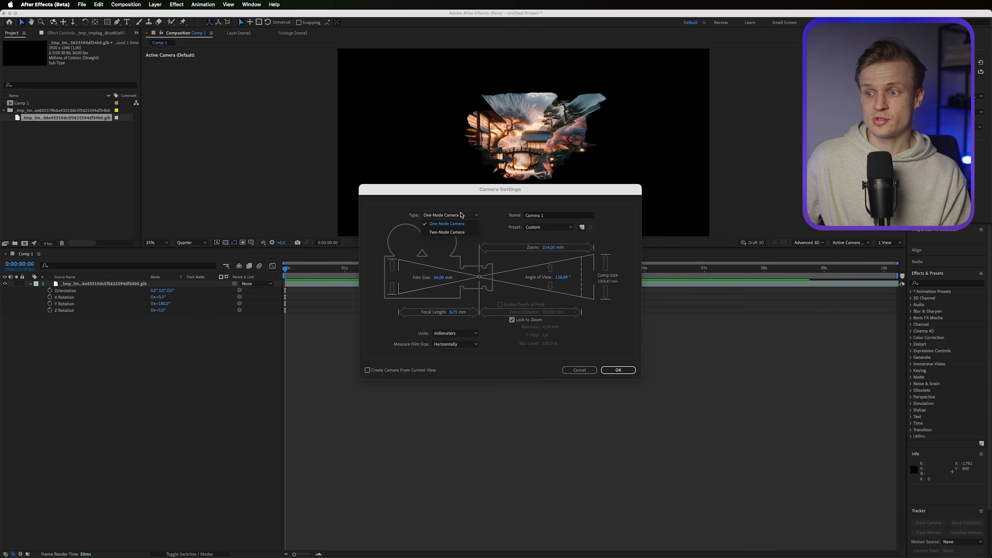
pyautogui.click(471, 215)
pyautogui.click(551, 227)
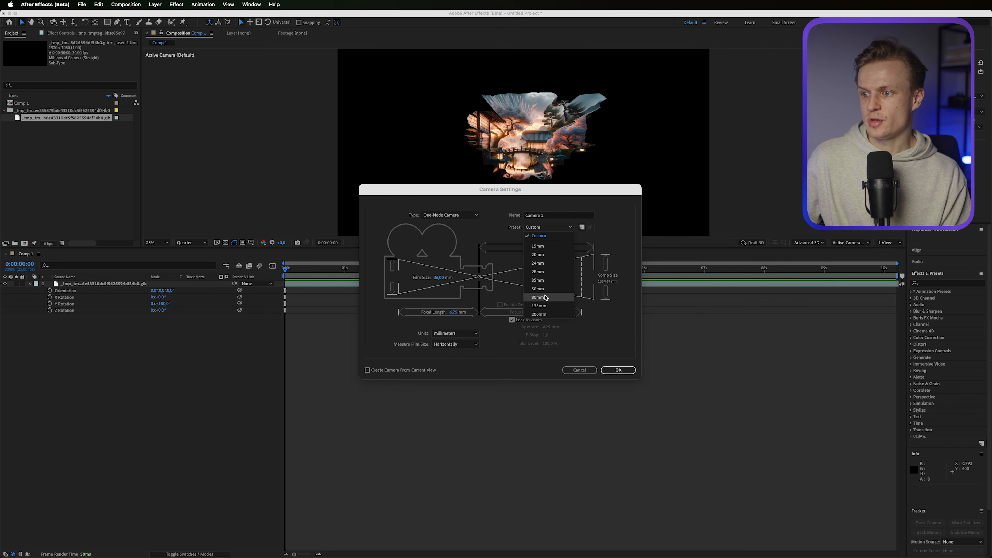
pyautogui.click(538, 297)
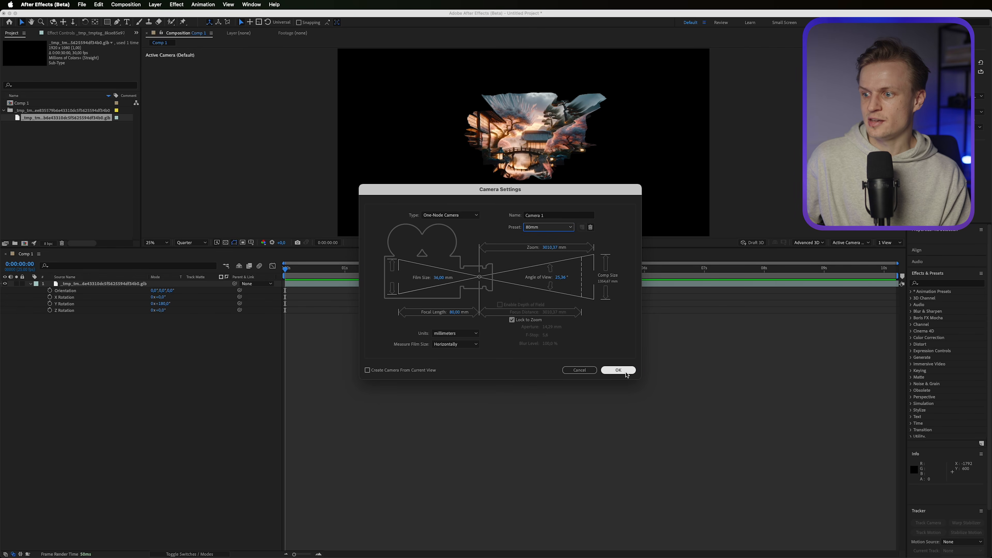
pyautogui.click(625, 373)
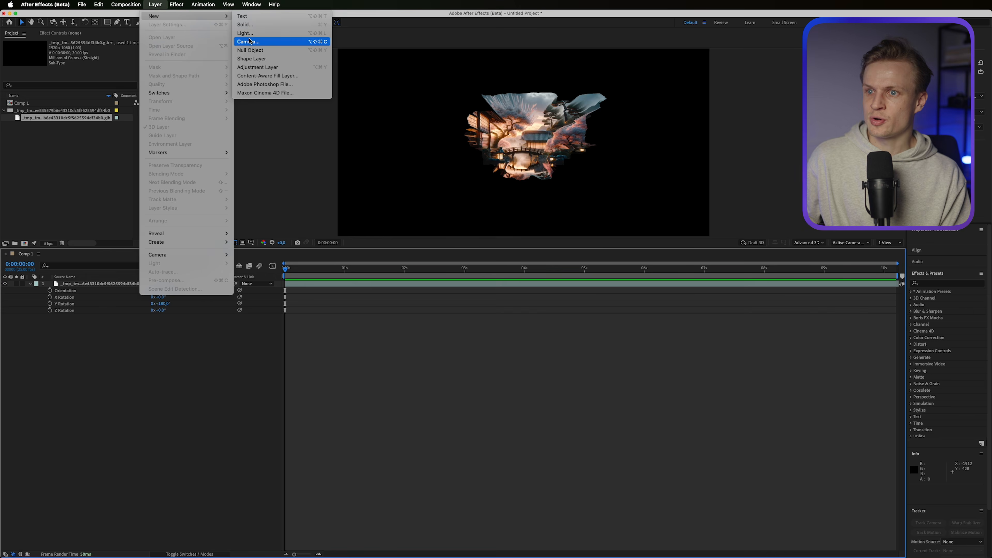
# Add a one-node camera with the 35mm preset to the composition
pyautogui.click(249, 42)
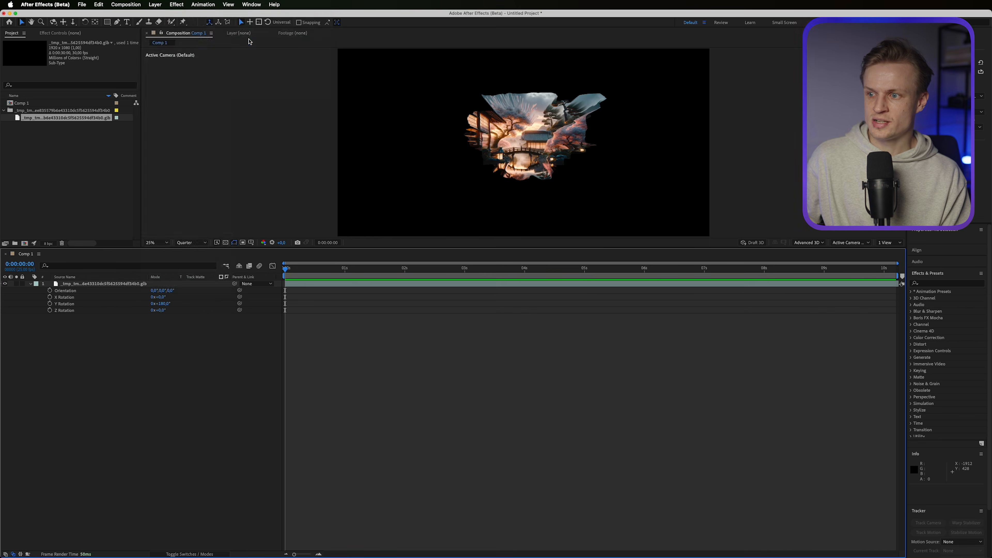
pyautogui.click(548, 227)
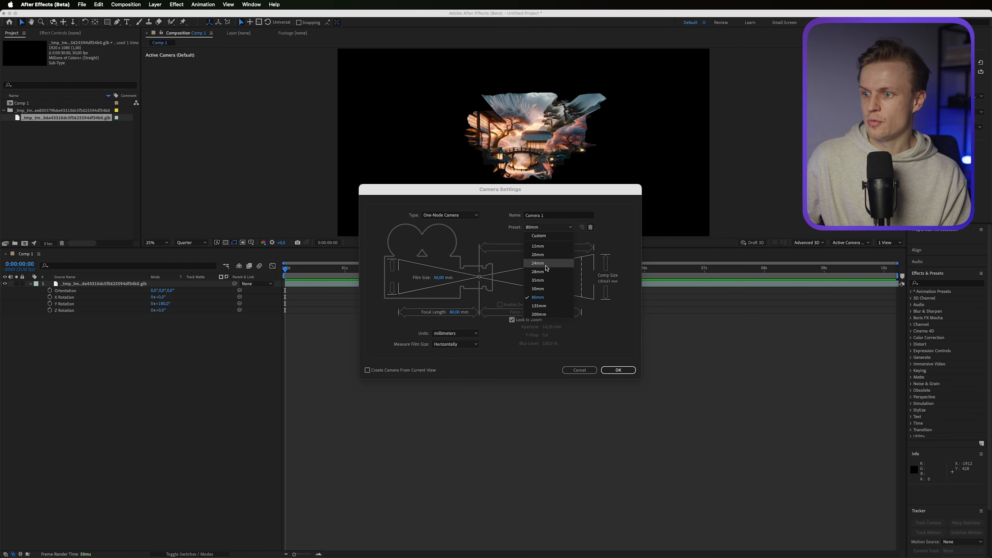
pyautogui.click(541, 280)
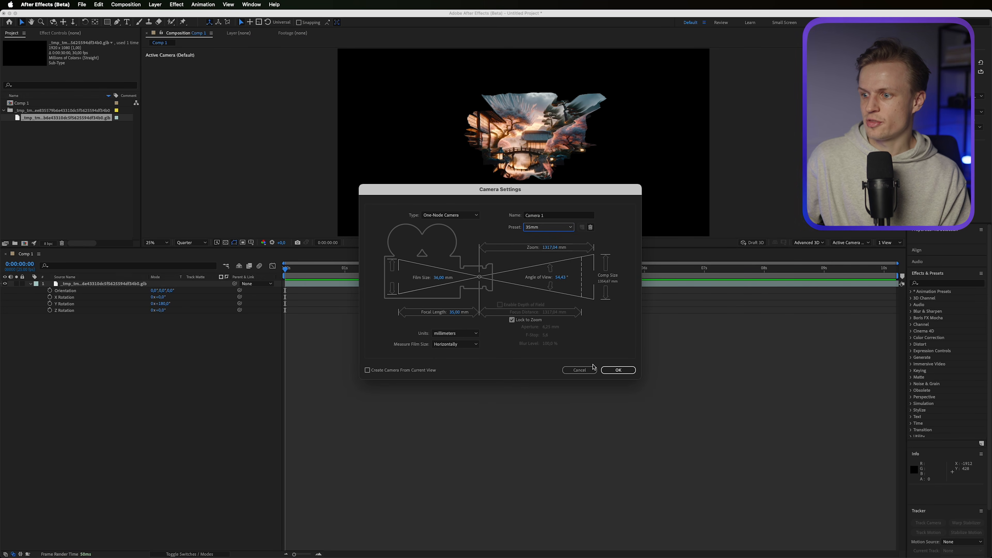
pyautogui.click(619, 370)
# Reposition Camera 1 to about 1858, 1080, 117.7 so the garden mesh fills the frame
pyautogui.press('p')
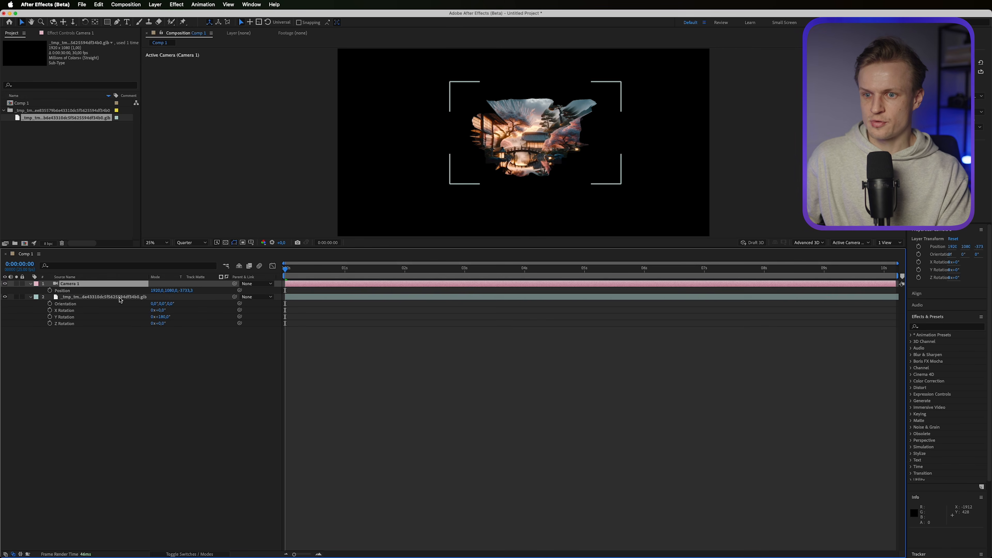
pyautogui.moveTo(191, 289); pyautogui.dragTo(957, 208)
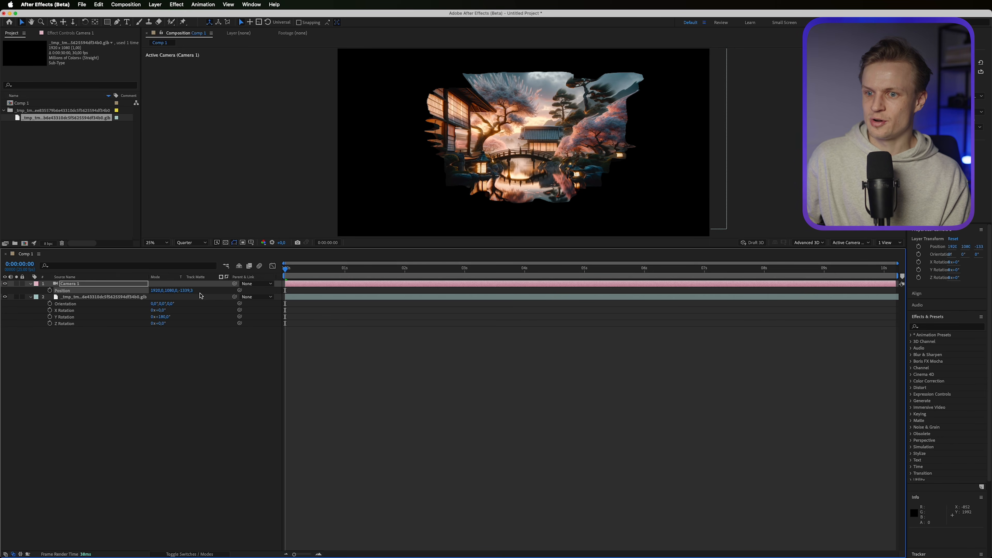
pyautogui.moveTo(172, 289); pyautogui.dragTo(689, 242)
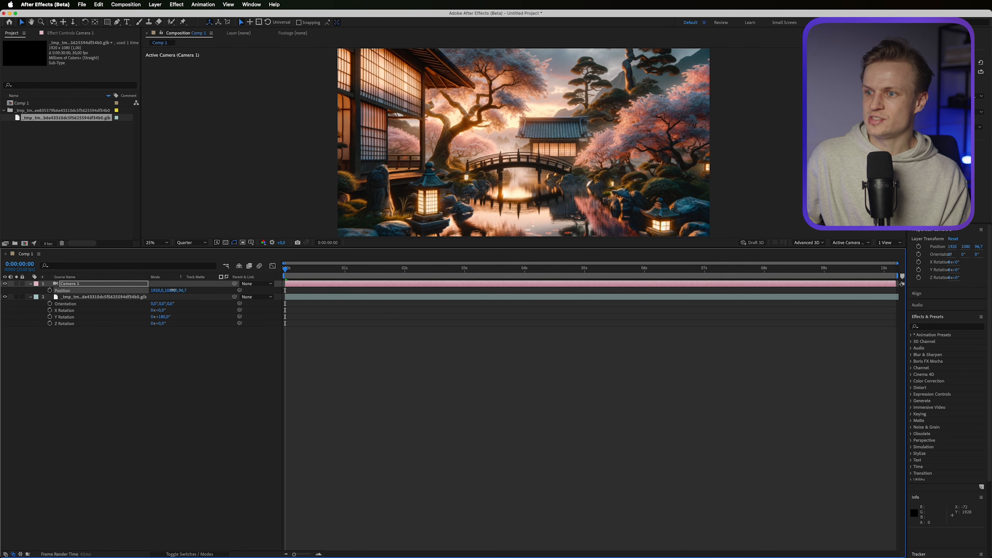
pyautogui.moveTo(145, 290); pyautogui.dragTo(318, 277)
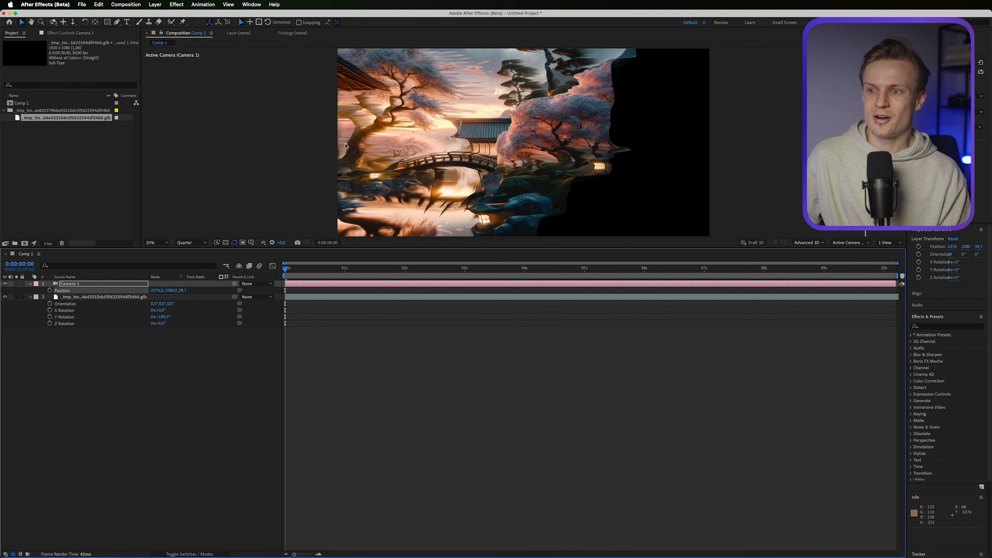
pyautogui.moveTo(156, 290); pyautogui.dragTo(2, 340)
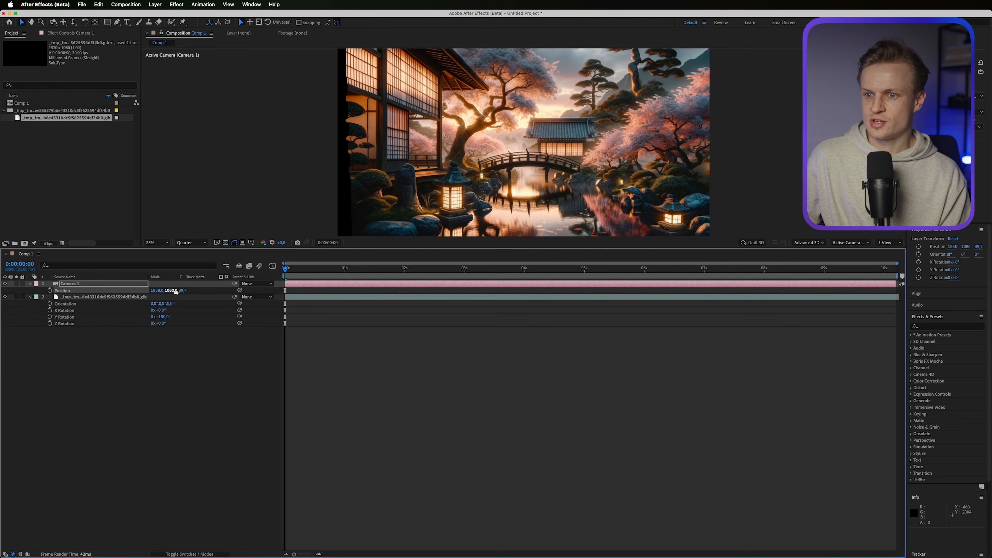
pyautogui.moveTo(182, 290); pyautogui.dragTo(203, 285)
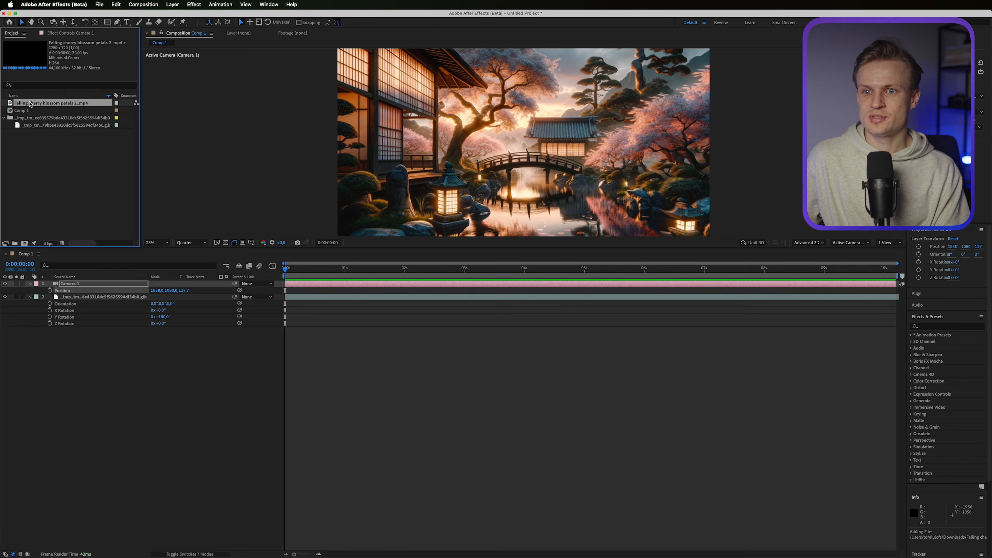
# Add "Falling cherry blossom petals 2.mp4" above the camera layer and fit it to the composition
pyautogui.moveTo(119, 277); pyautogui.dragTo(122, 284)
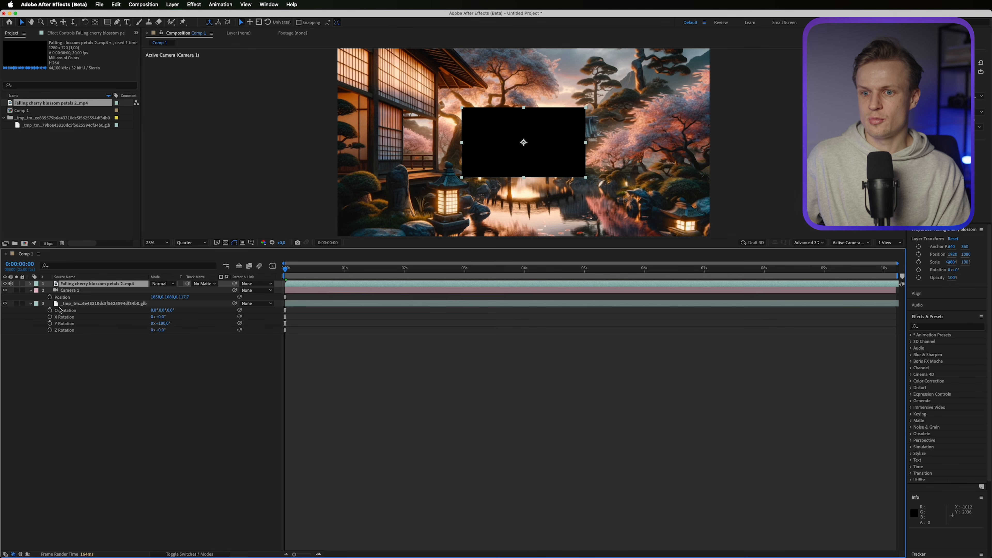
pyautogui.rightClick(76, 286)
pyautogui.moveTo(113, 323)
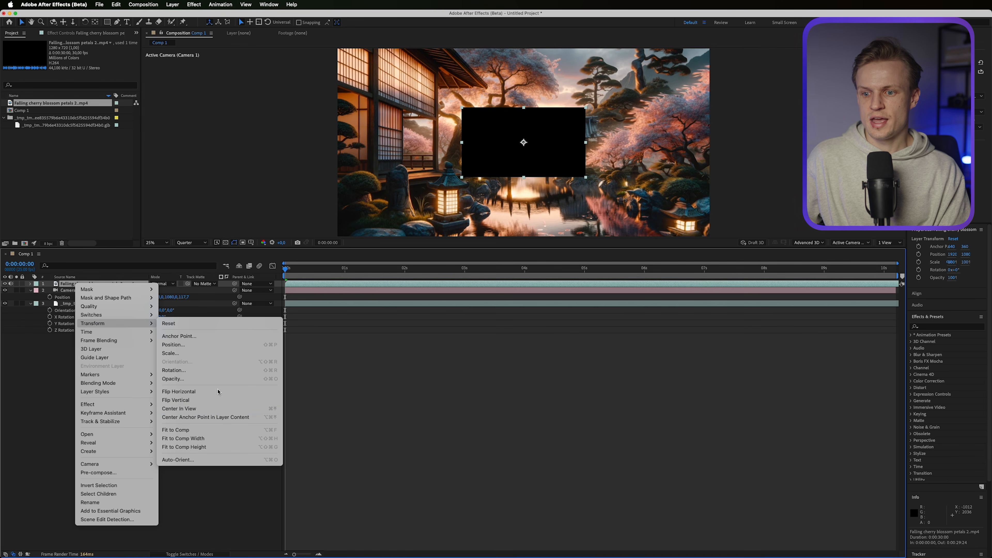
pyautogui.click(195, 430)
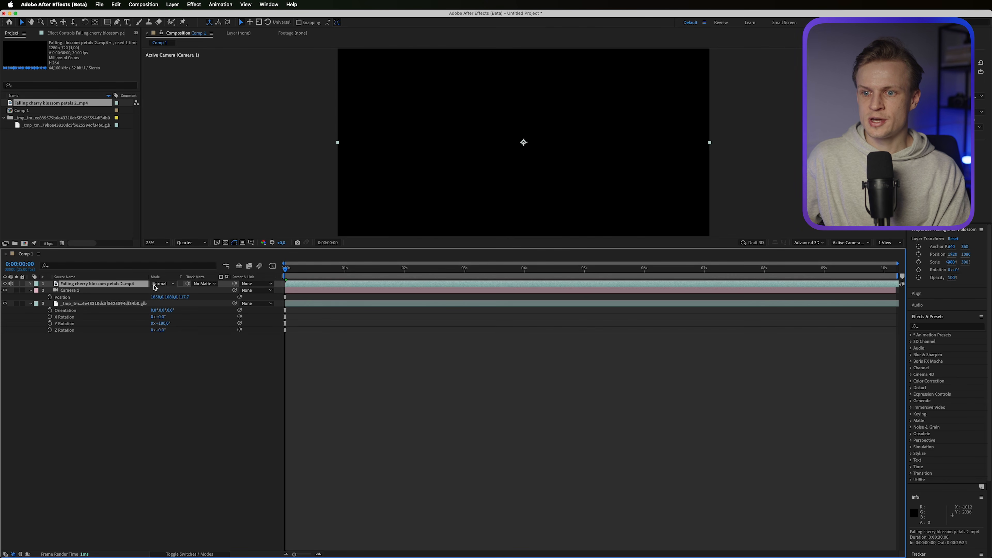
# Set the petals layer's blending mode to Screen and shift the layer 3 seconds earlier in the timeline
pyautogui.click(158, 288)
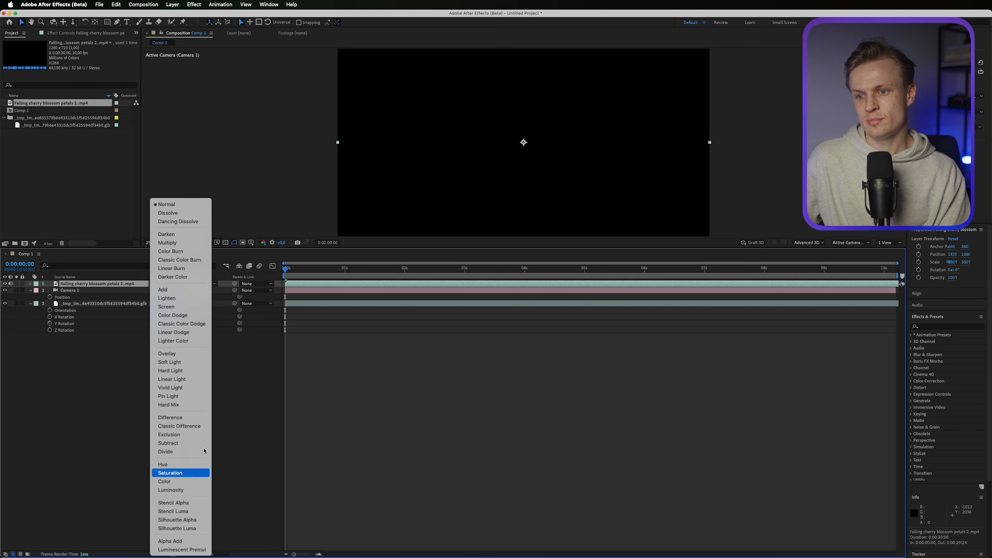
pyautogui.click(184, 307)
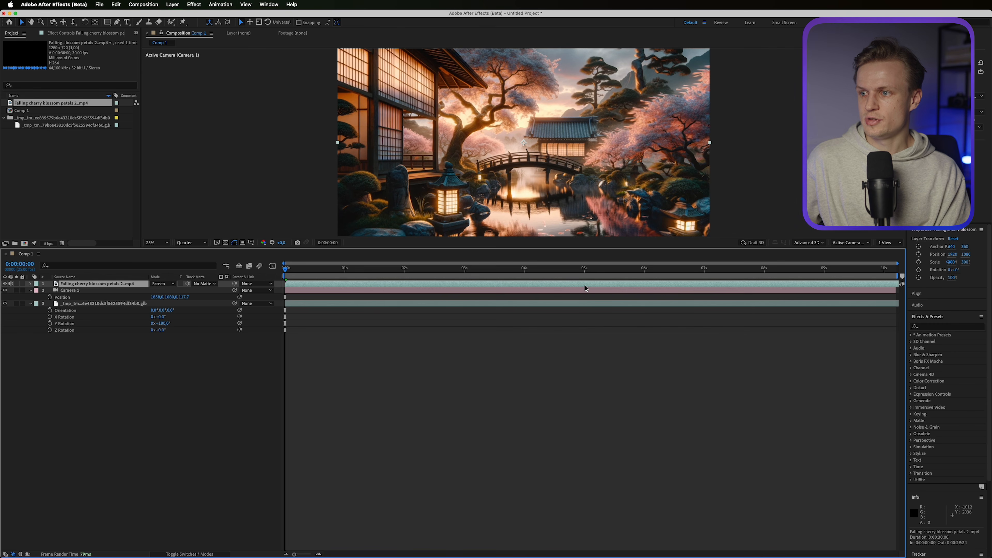
pyautogui.moveTo(424, 297); pyautogui.dragTo(379, 301)
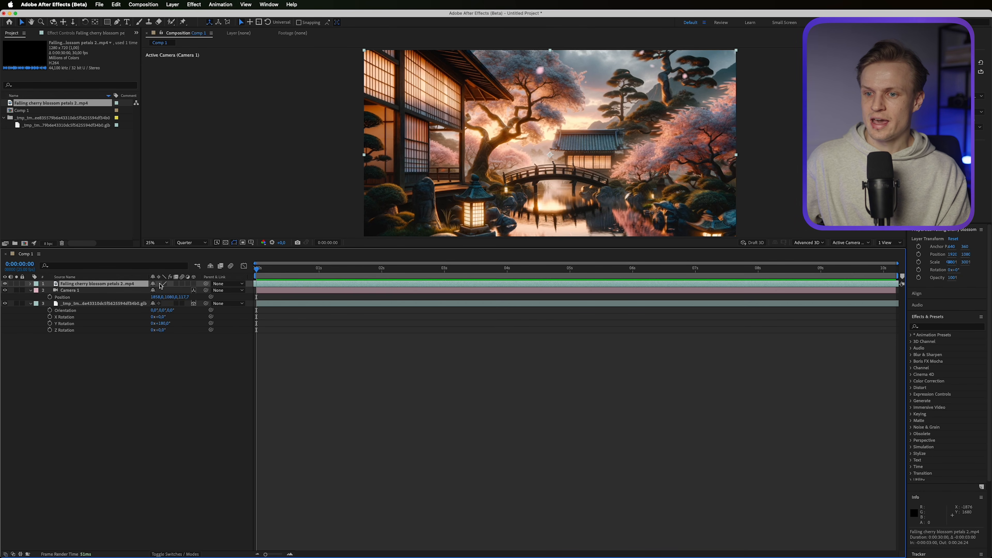
# Scale the falling petals layer to 380% so it extends beyond the composition frame
pyautogui.scroll(-1, 666, 158)
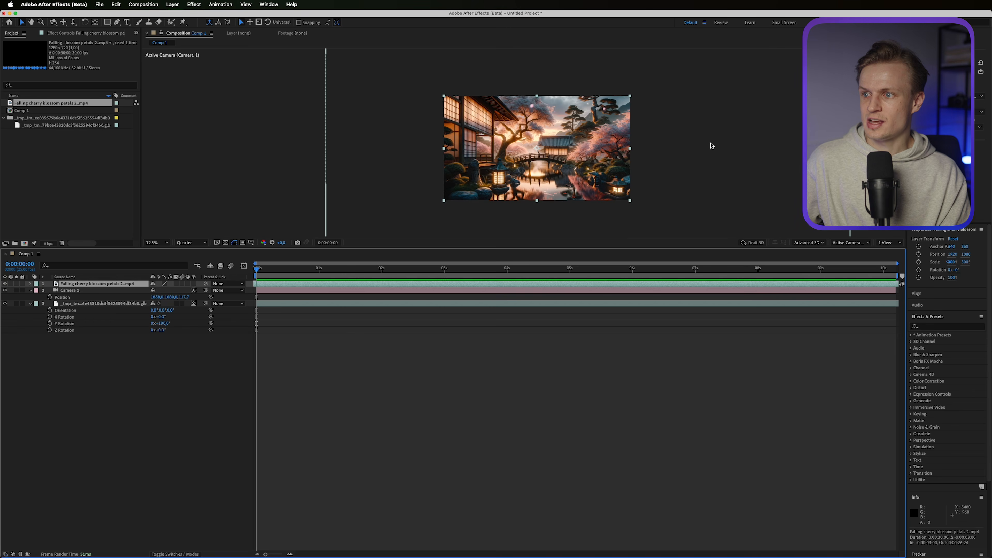
pyautogui.click(710, 145)
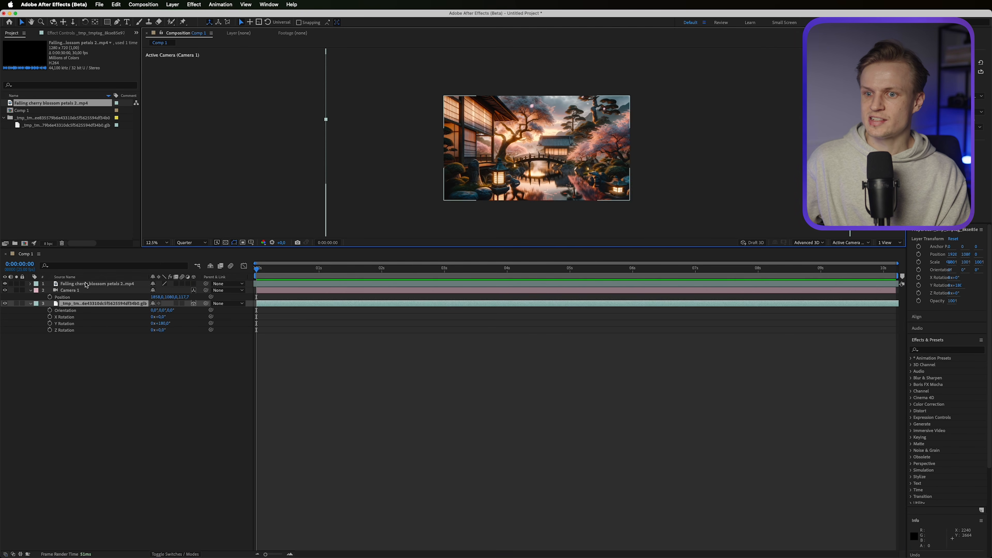
pyautogui.click(86, 284)
pyautogui.press('s')
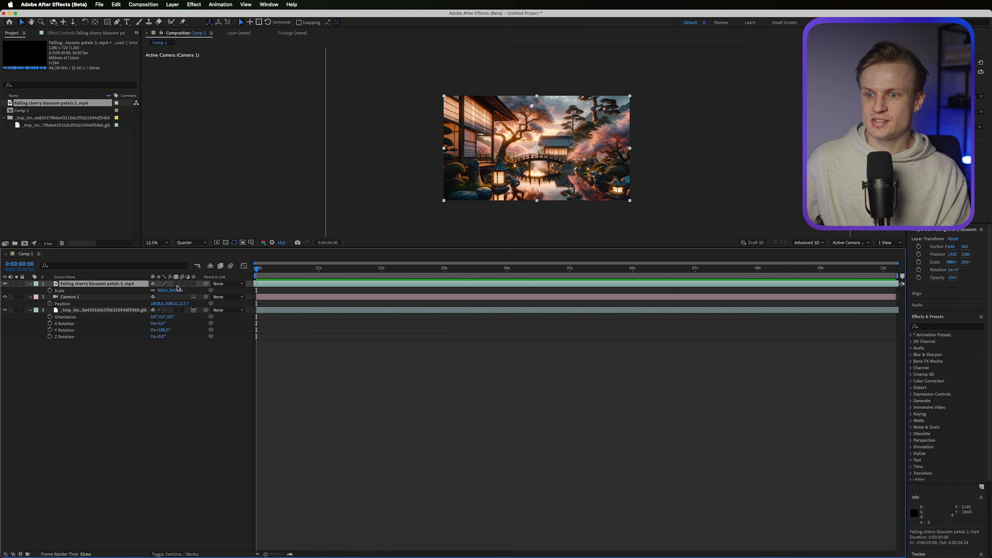
pyautogui.moveTo(177, 291); pyautogui.dragTo(207, 289)
pyautogui.scroll(1, 628, 171)
pyautogui.scroll(-1, 628, 171)
pyautogui.scroll(1, 628, 170)
pyautogui.scroll(-1, 628, 171)
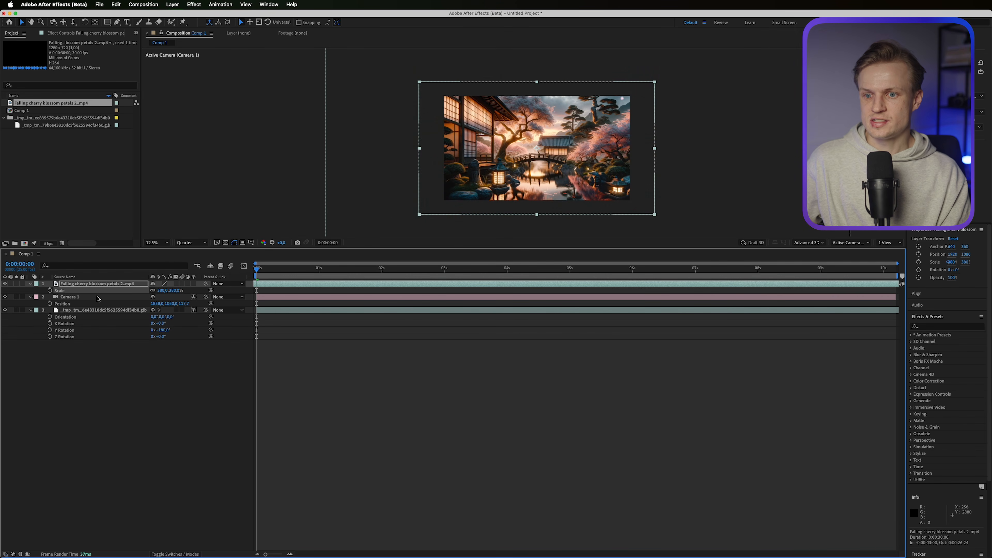
# Keyframe Camera 1's Position at 0 s and at 5 s with X about 1986, end the work area at 5 s, and preview
pyautogui.click(98, 298)
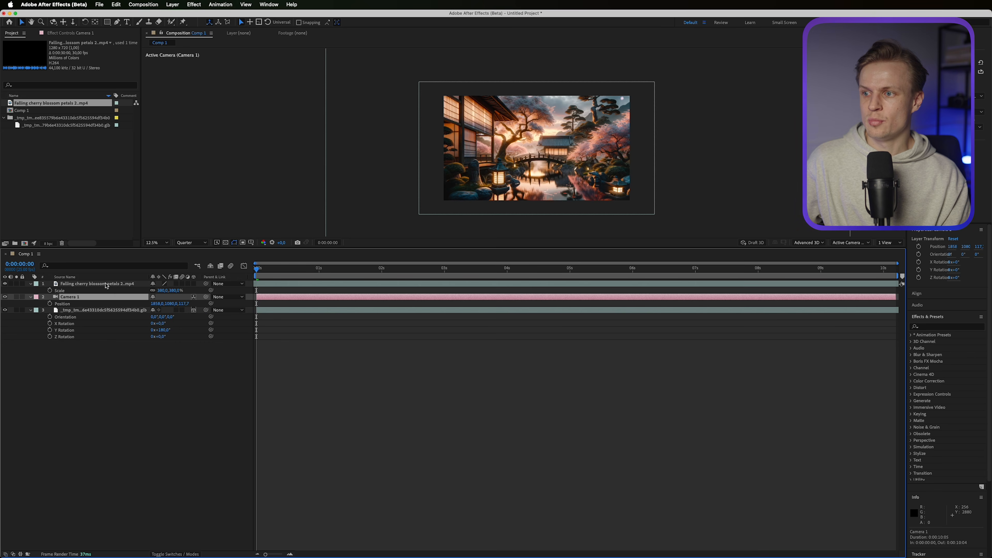
pyautogui.click(50, 303)
pyautogui.moveTo(295, 265); pyautogui.dragTo(570, 268)
pyautogui.press('n')
pyautogui.scroll(1, 502, 225)
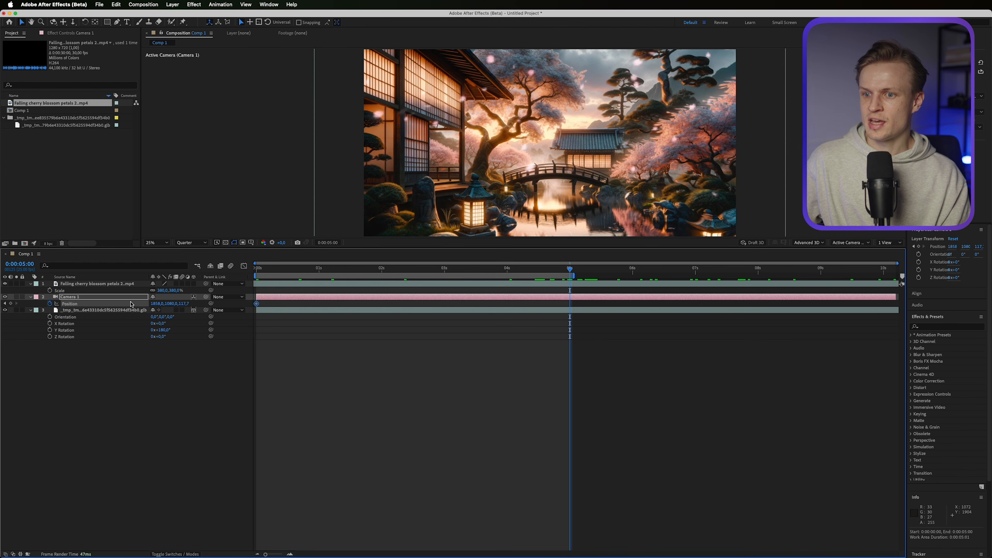
pyautogui.moveTo(156, 306); pyautogui.dragTo(163, 304)
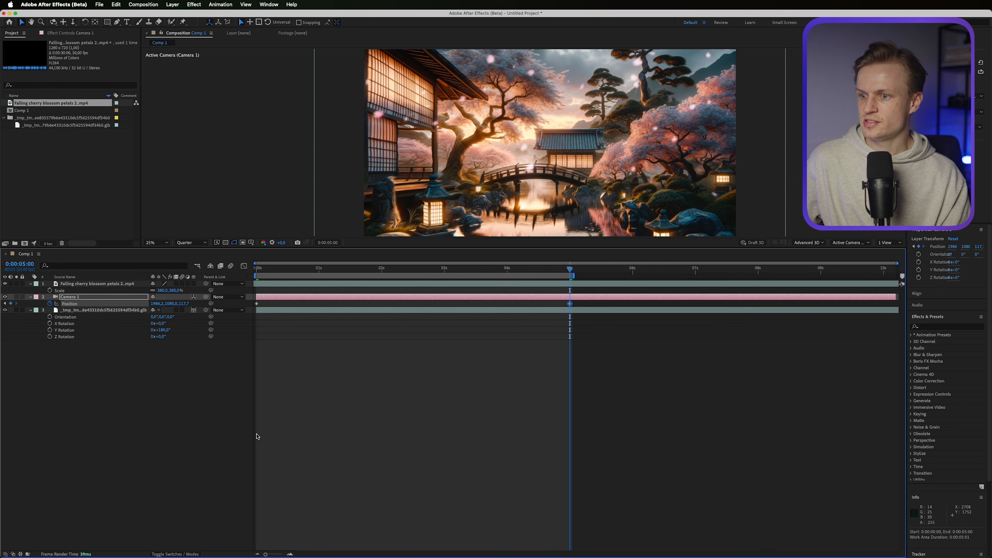
pyautogui.press('space')
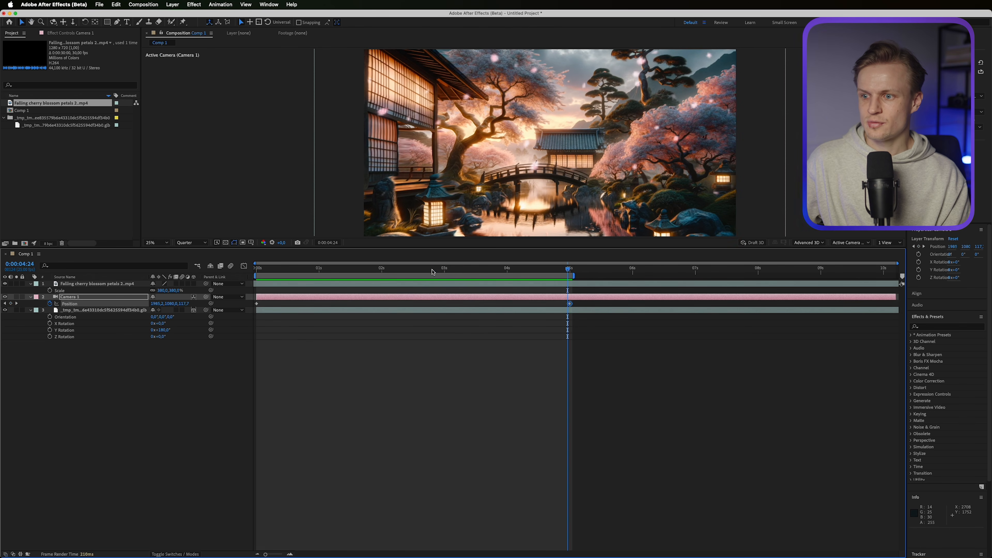
pyautogui.press('space')
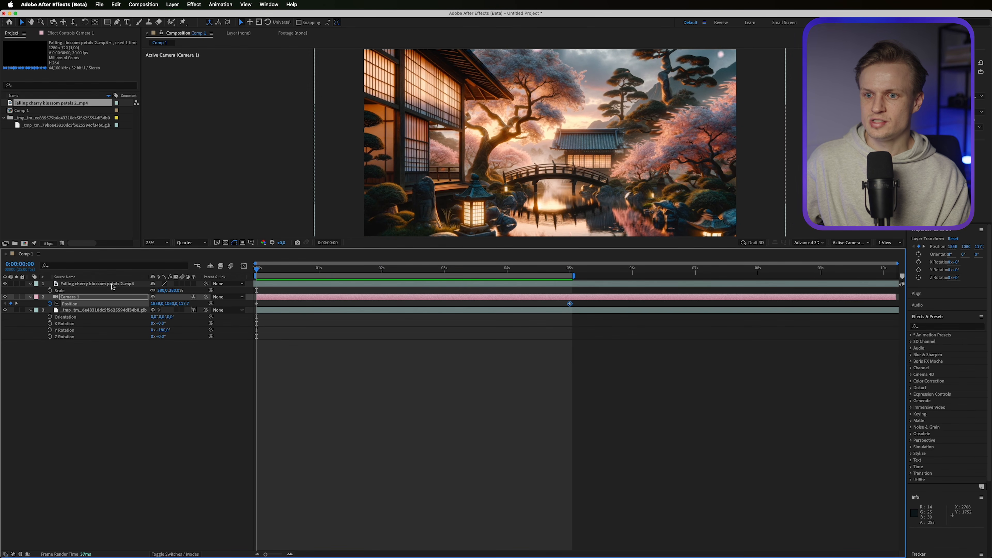
# Keyframe the petals layer's Position at 0 s, and move it horizontally to X 1540 at 5 s
pyautogui.click(112, 285)
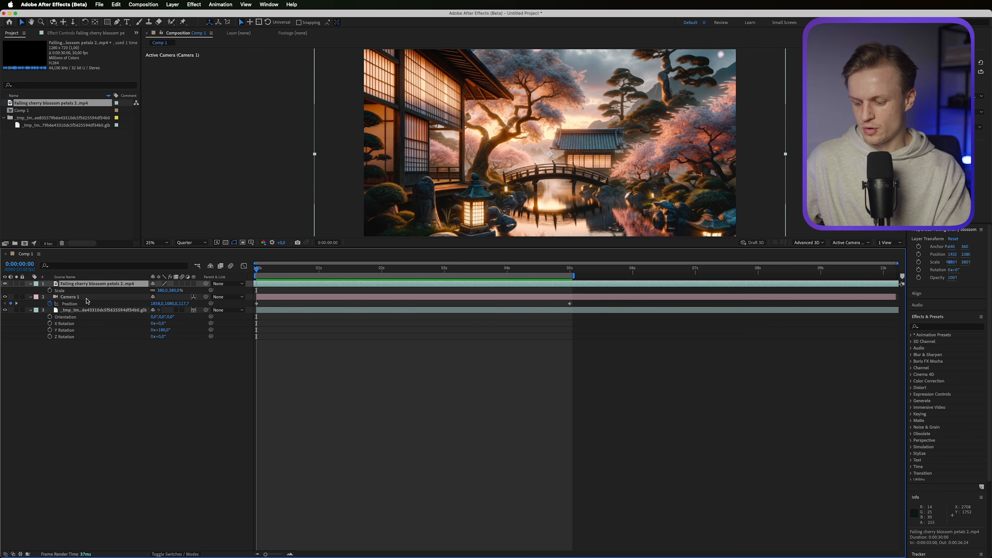
pyautogui.press('p')
pyautogui.click(50, 290)
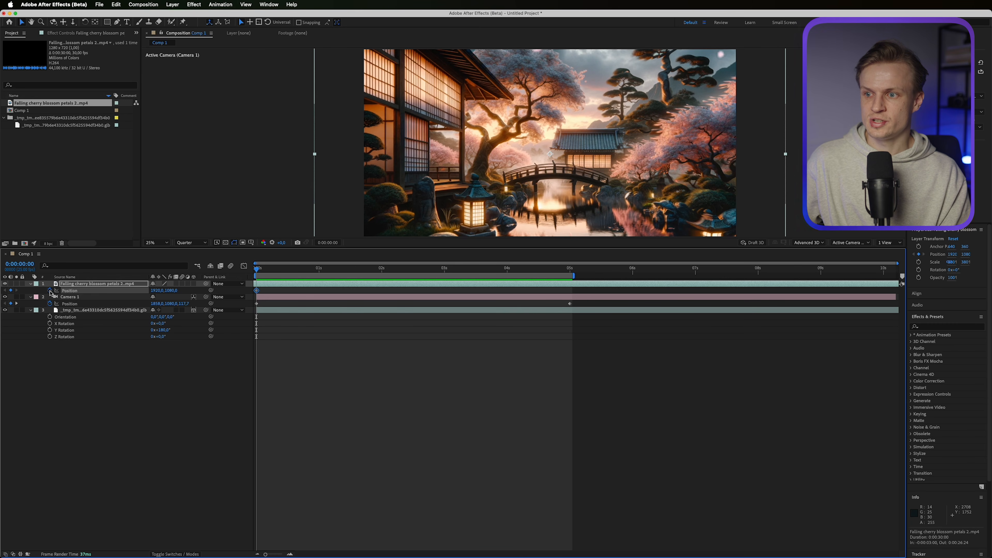
pyautogui.moveTo(524, 276); pyautogui.dragTo(426, 277)
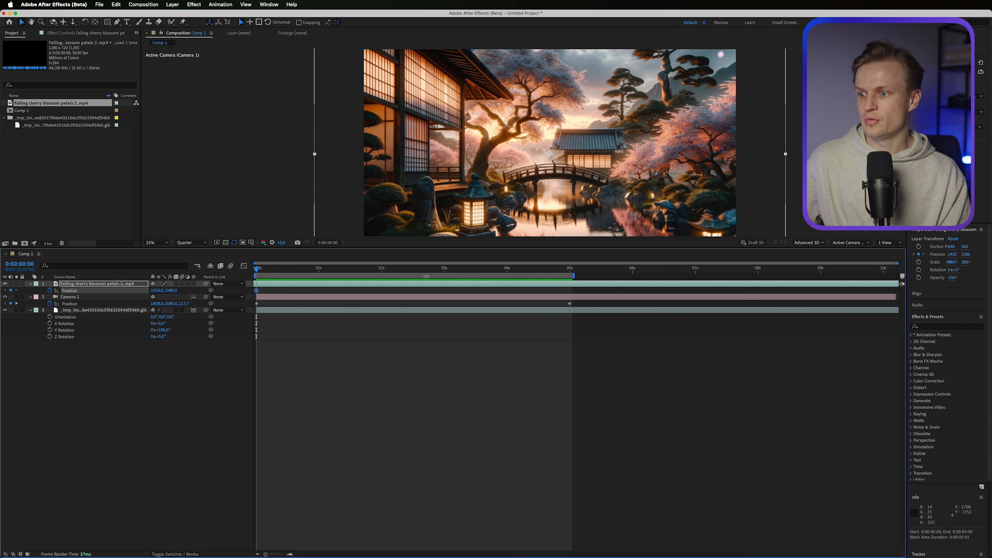
pyautogui.click(570, 272)
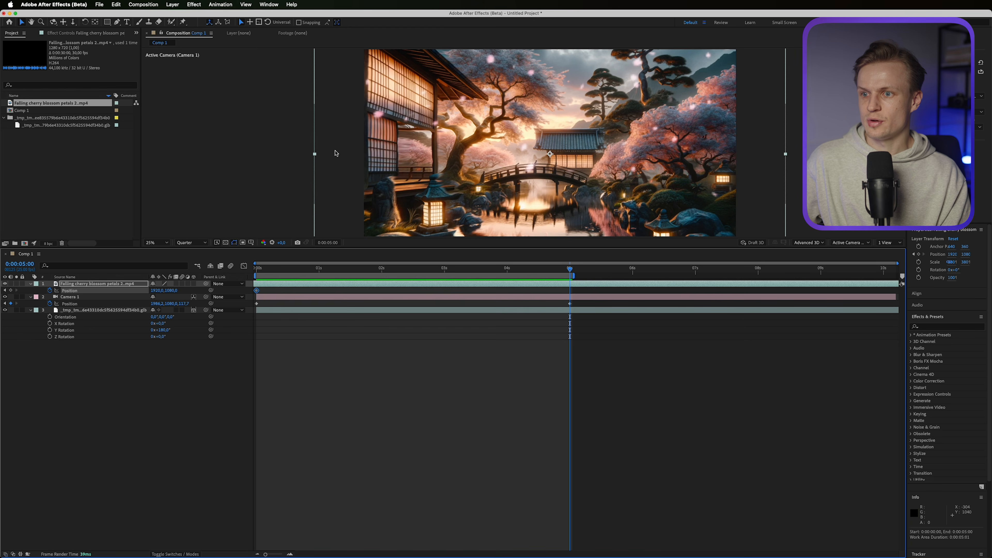
pyautogui.moveTo(335, 152); pyautogui.dragTo(304, 154)
# Examine the petals layer's motion path and play back the combined camera and petal movement over the work area
pyautogui.scroll(2, 724, 120)
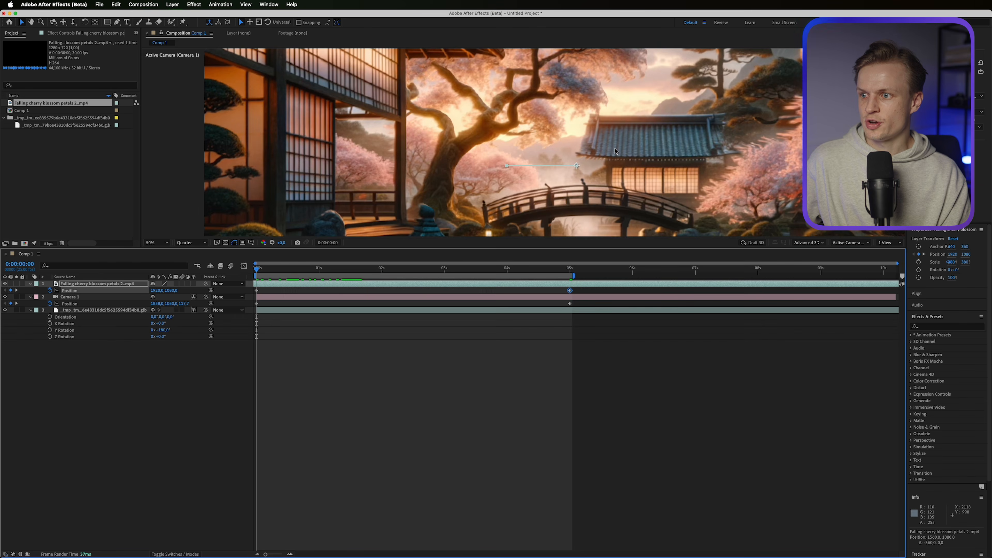
pyautogui.scroll(-2, 615, 151)
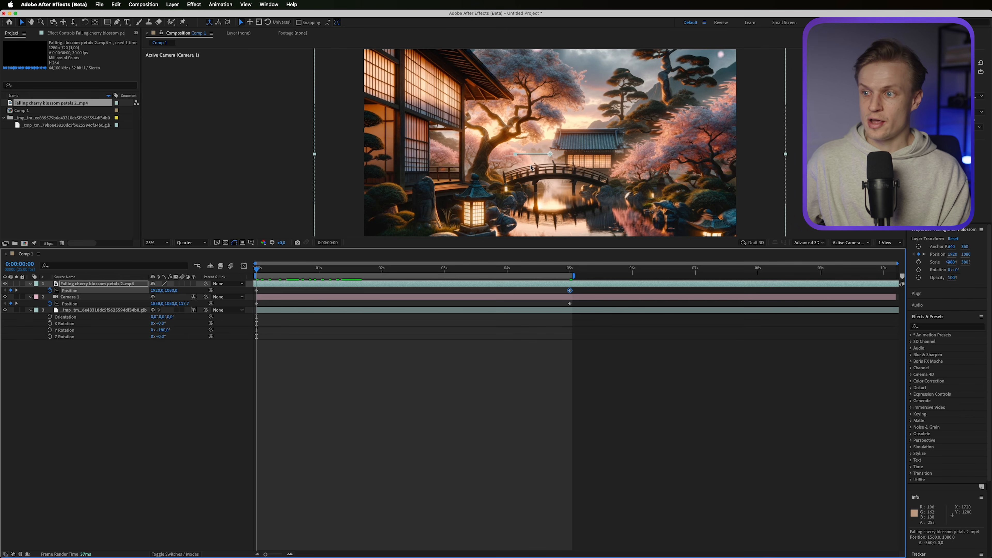
pyautogui.scroll(4, 531, 168)
pyautogui.press('v')
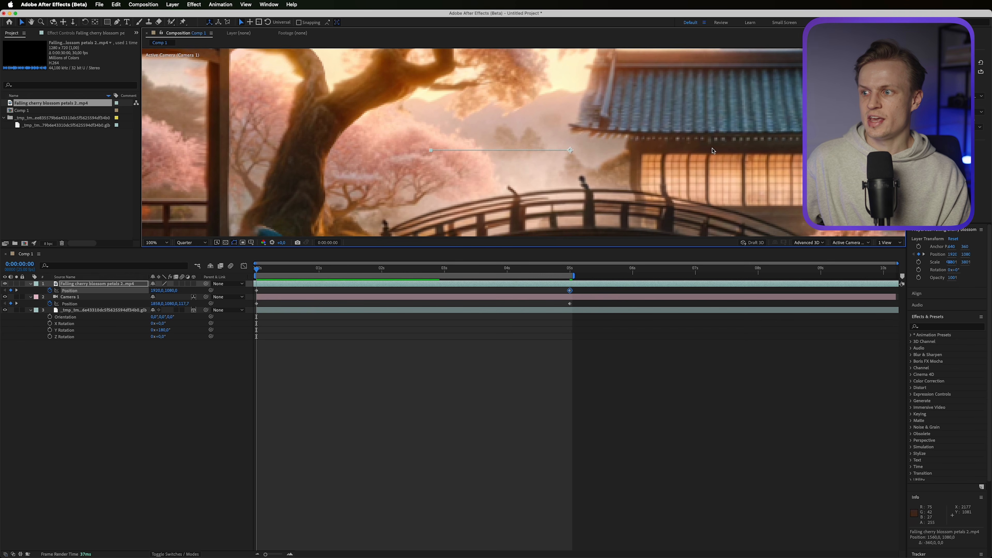
pyautogui.moveTo(262, 270); pyautogui.dragTo(226, 280)
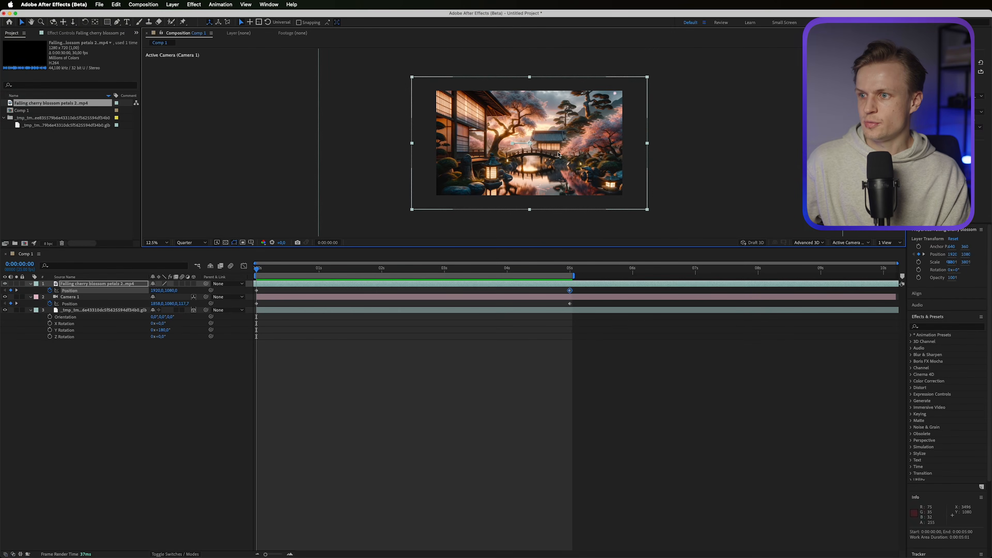
pyautogui.press('space')
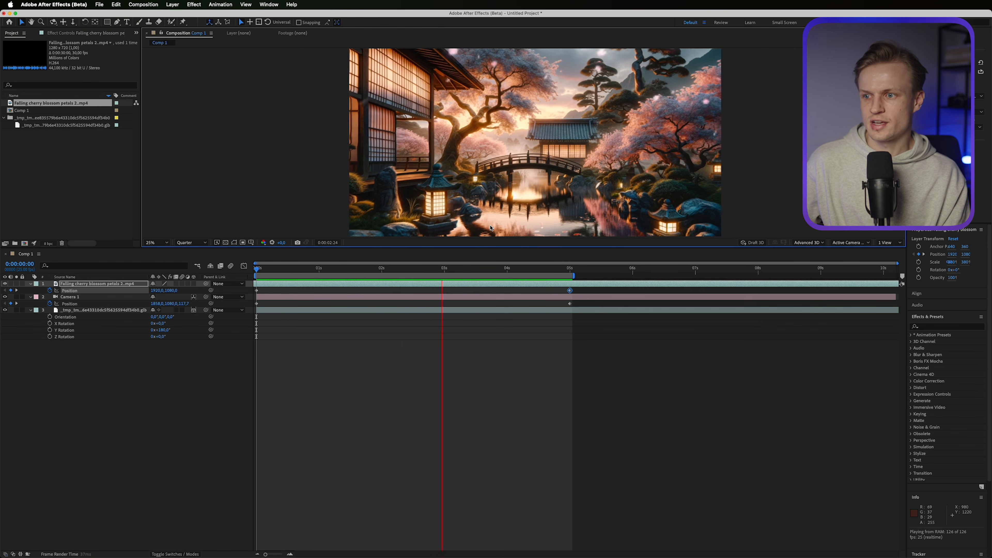
pyautogui.press('space')
pyautogui.moveTo(257, 269); pyautogui.dragTo(398, 274)
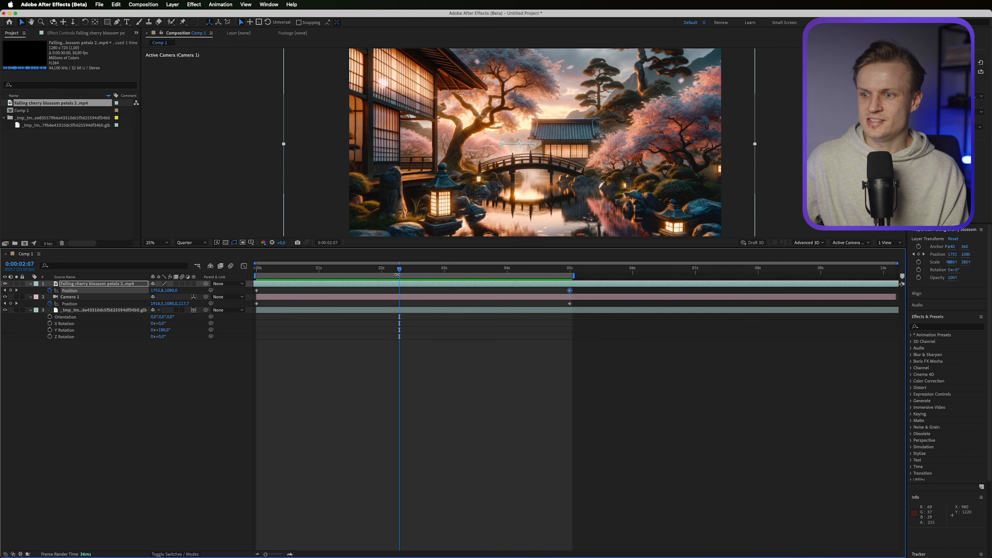